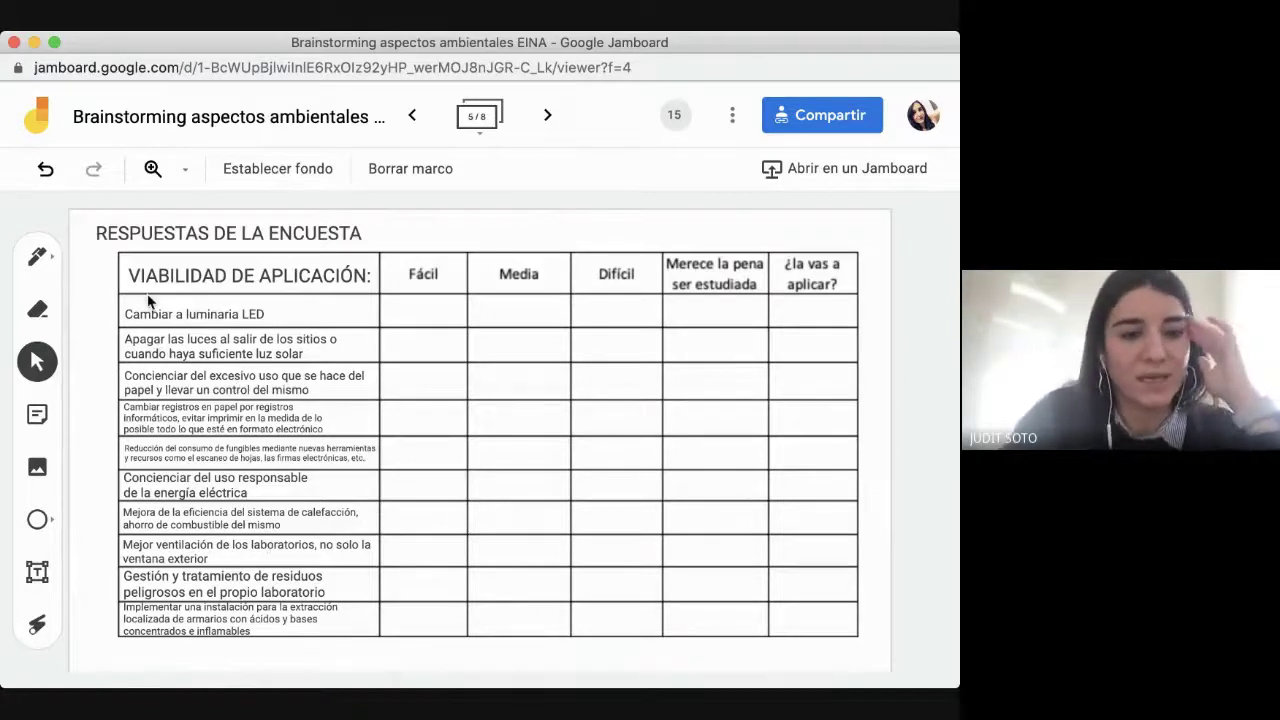
Step: Add a text box reading X in the Fácil cell of the Cambiar a luminaria LED row, set to the Encabezado style
left_click(36, 574)
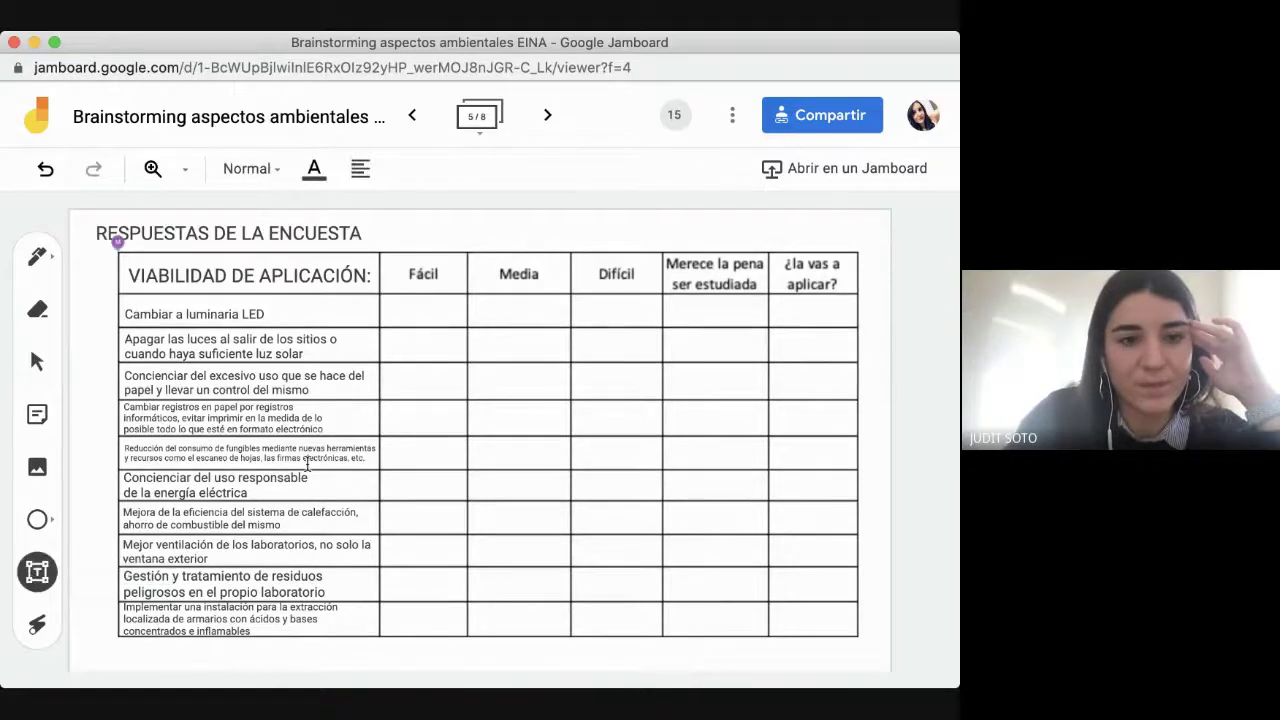
left_click(396, 317)
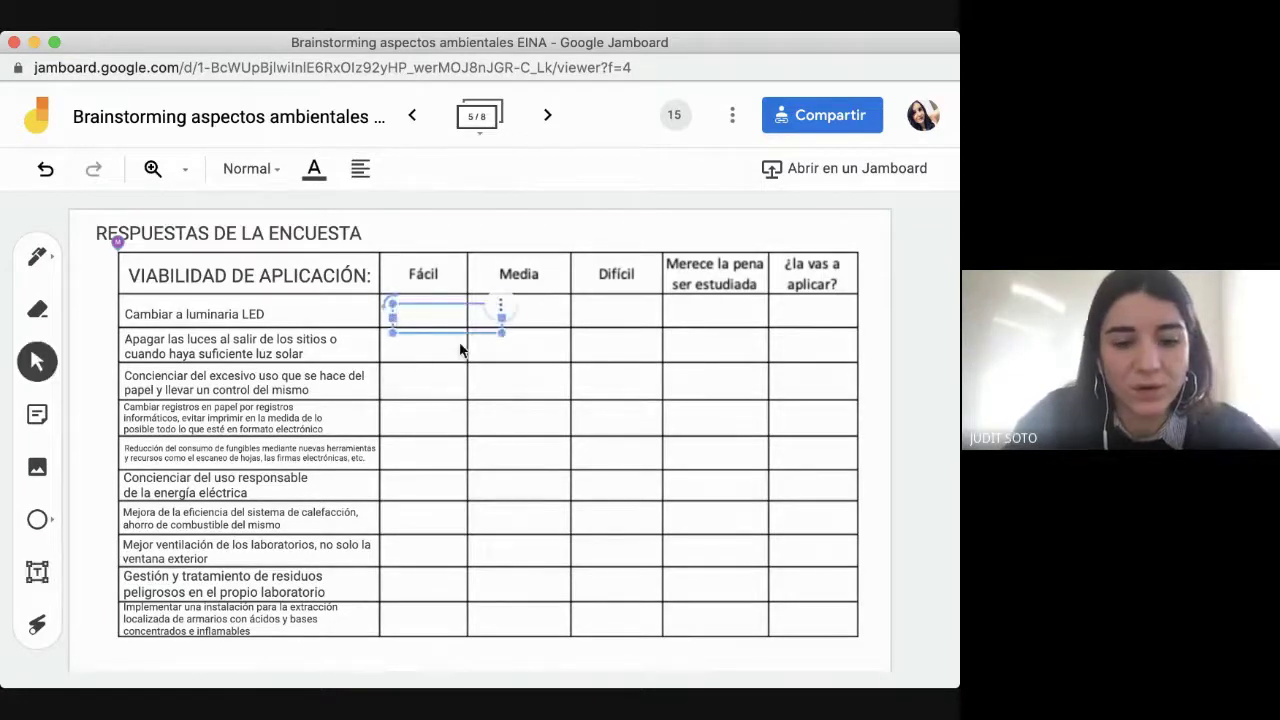
type("X")
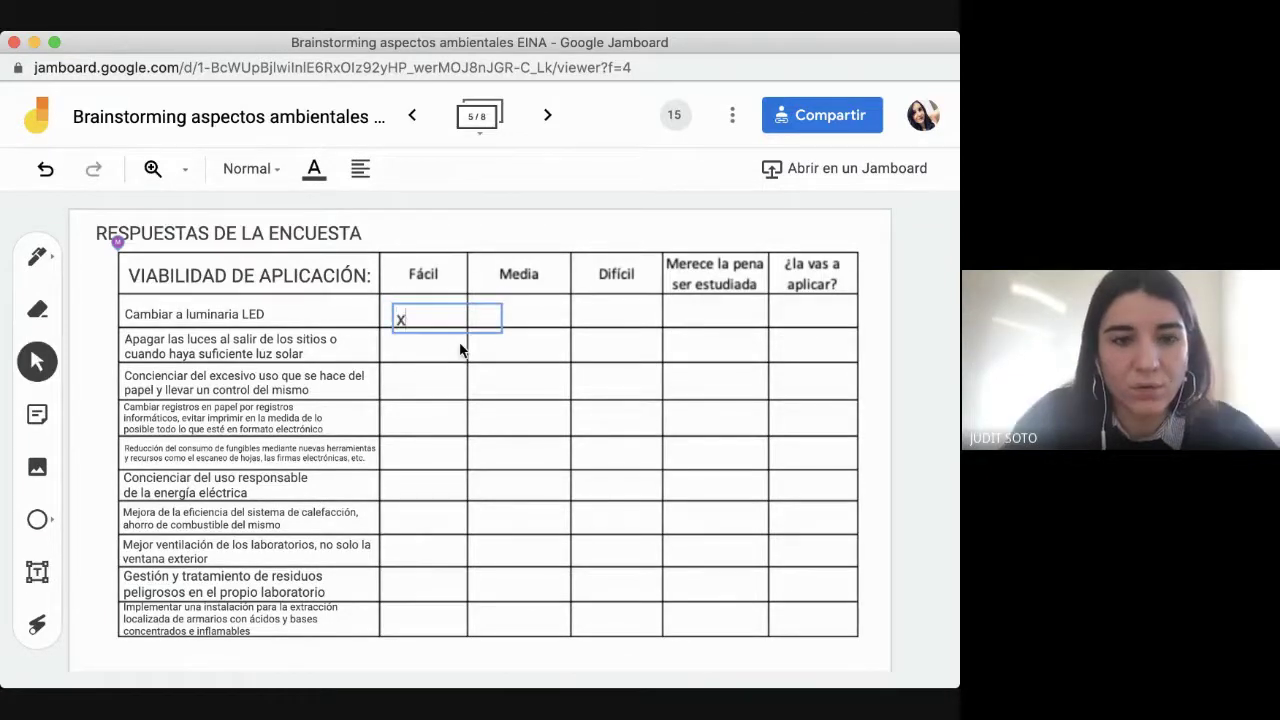
left_click(280, 176)
left_click(312, 436)
left_click(415, 315)
left_click_drag(418, 307, 404, 299)
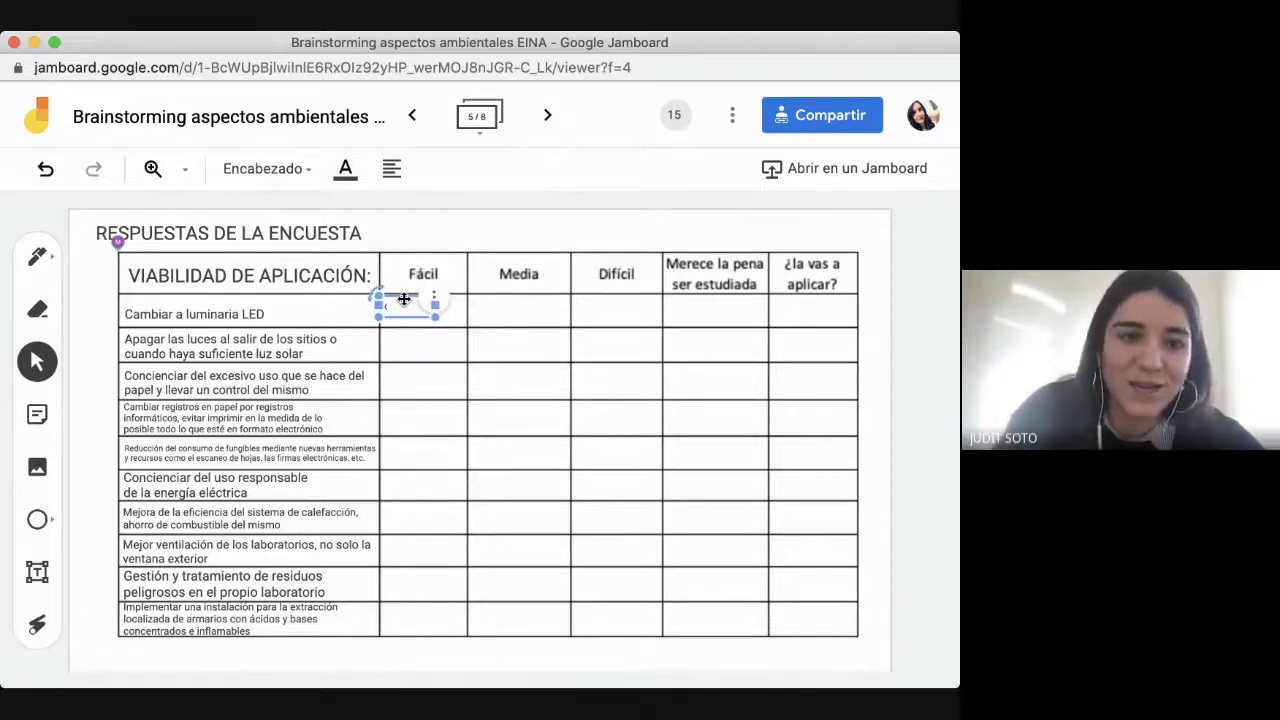
left_click(444, 477)
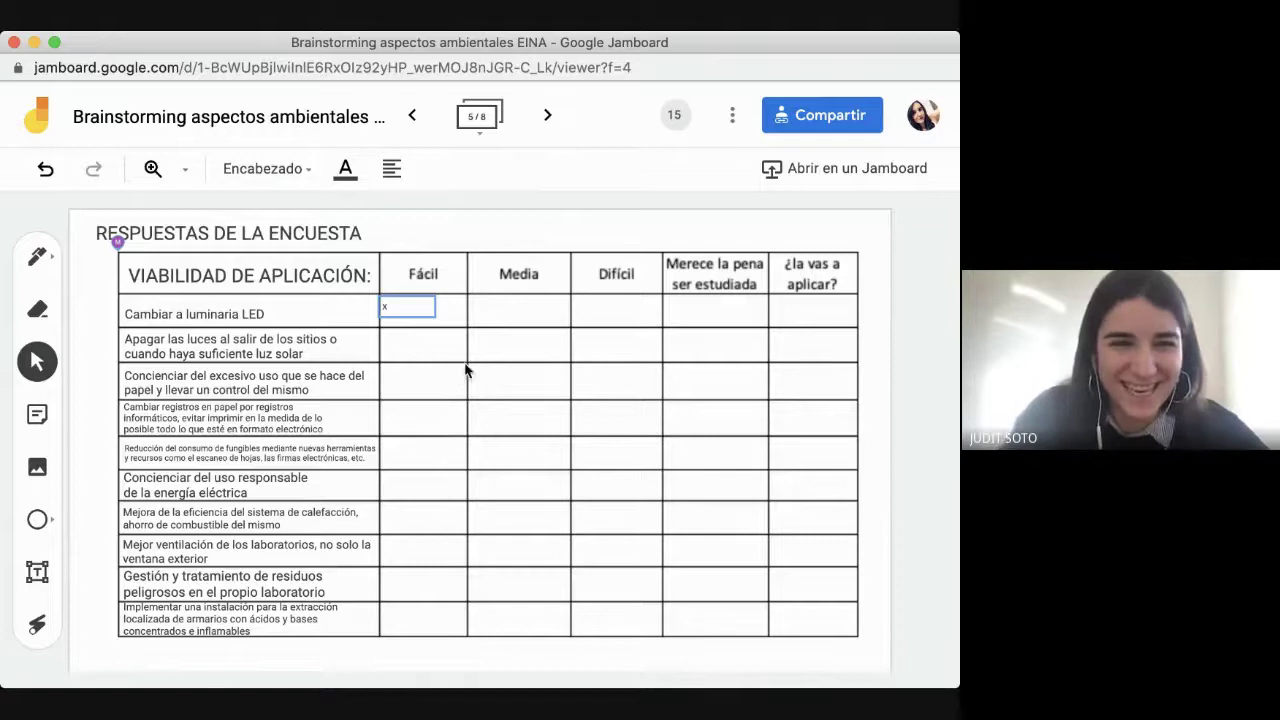
Step: Shift the x mark further into the Fácil cell of the Cambiar a luminaria LED row, then delete it
left_click(405, 304)
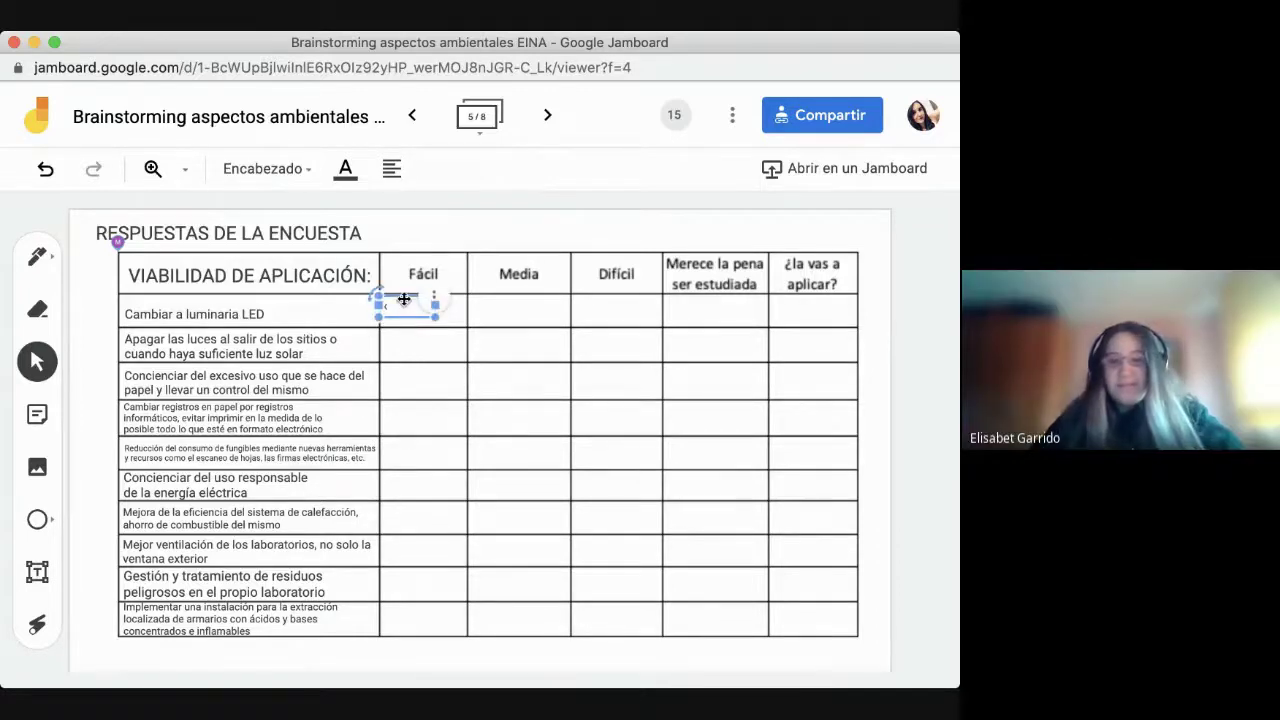
left_click_drag(404, 299, 421, 308)
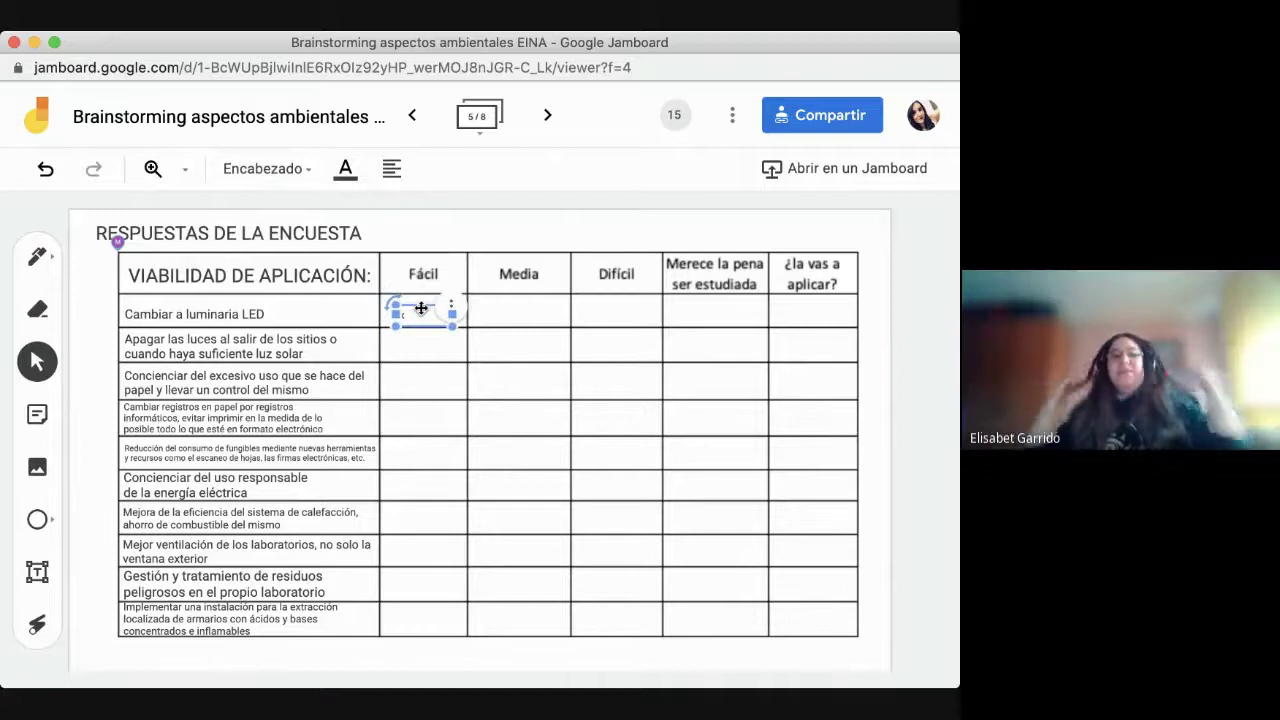
key("Delete")
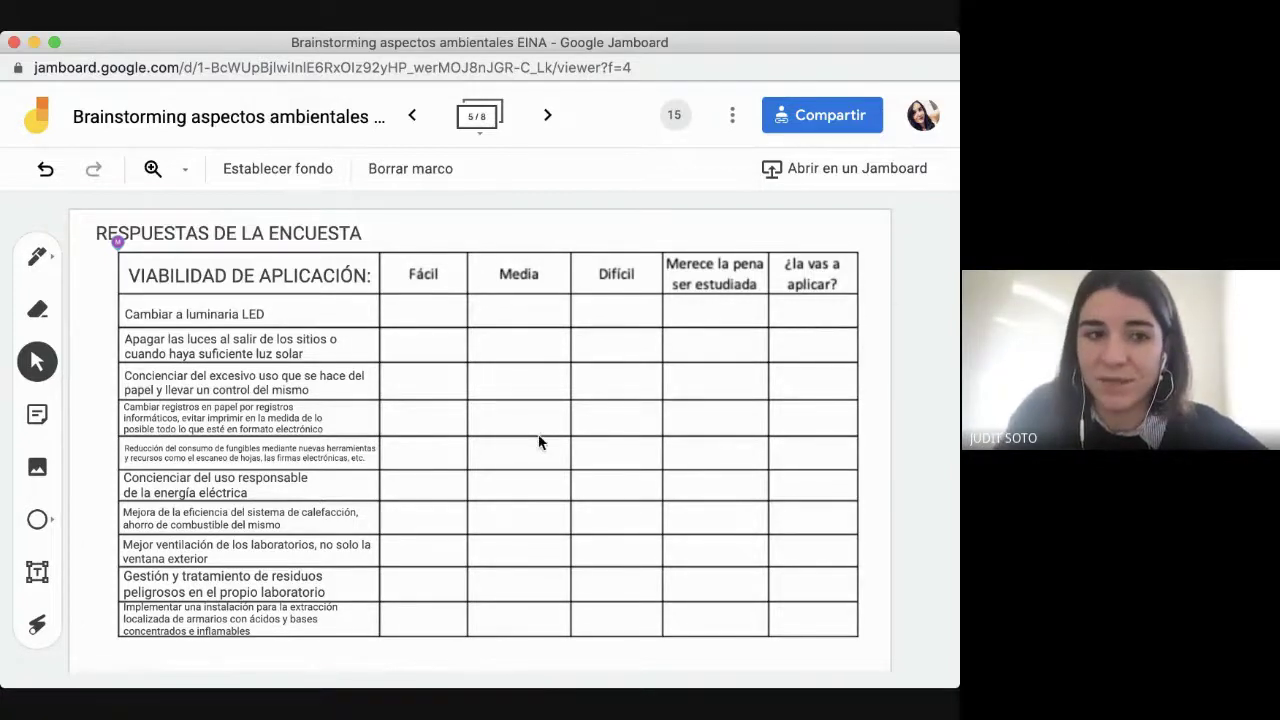
Step: Add a text box reading x in the Fácil cell of the Apagar las luces row, then delete it
left_click(36, 578)
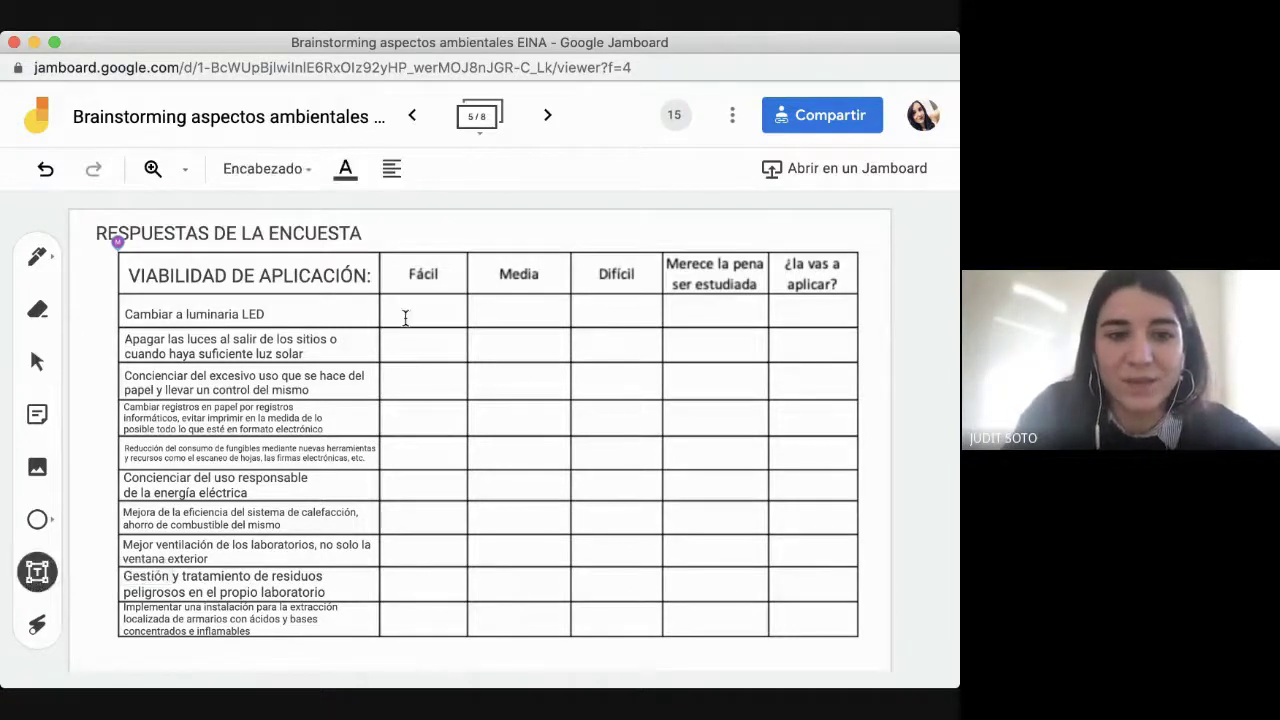
left_click(411, 359)
type("x")
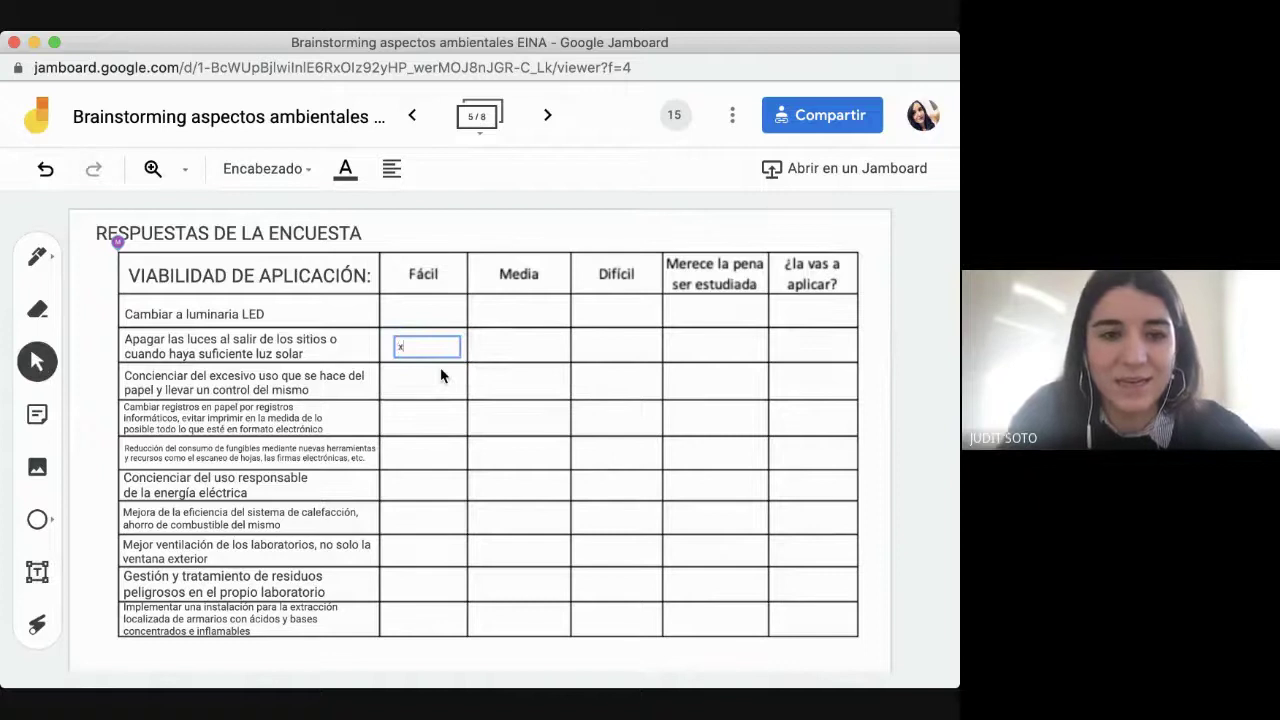
left_click(483, 351)
left_click(408, 403)
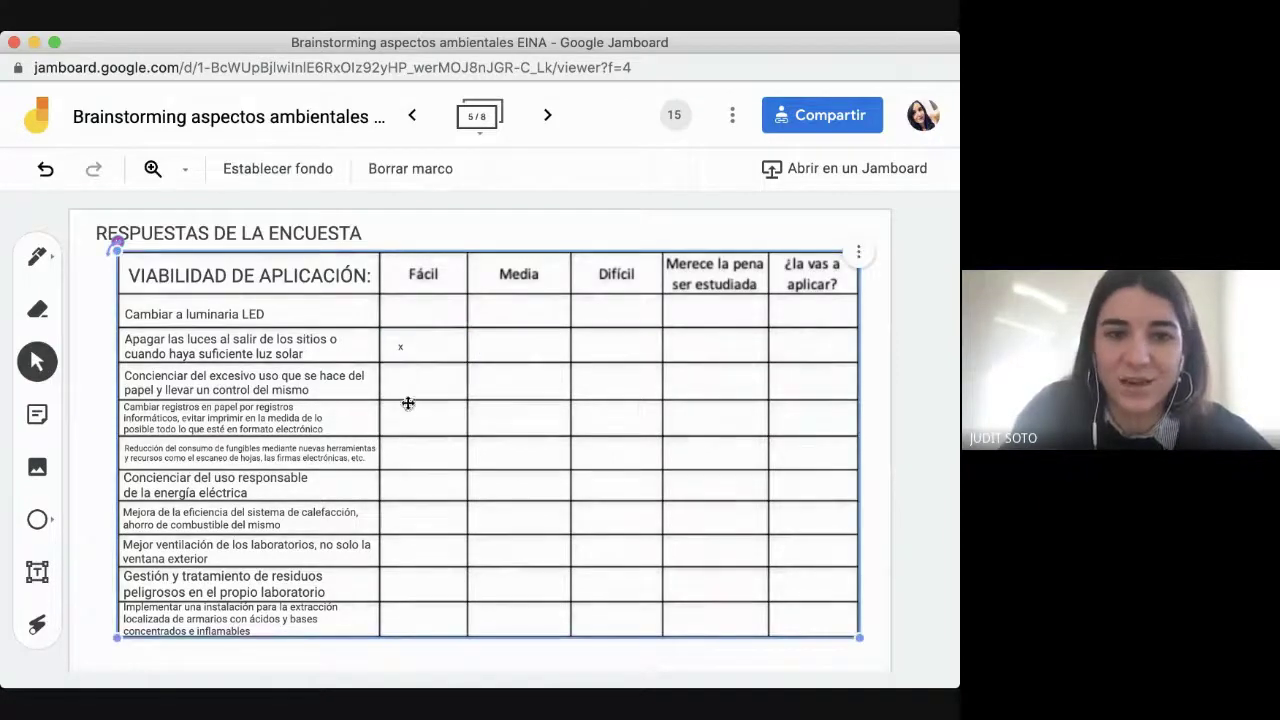
left_click(398, 352)
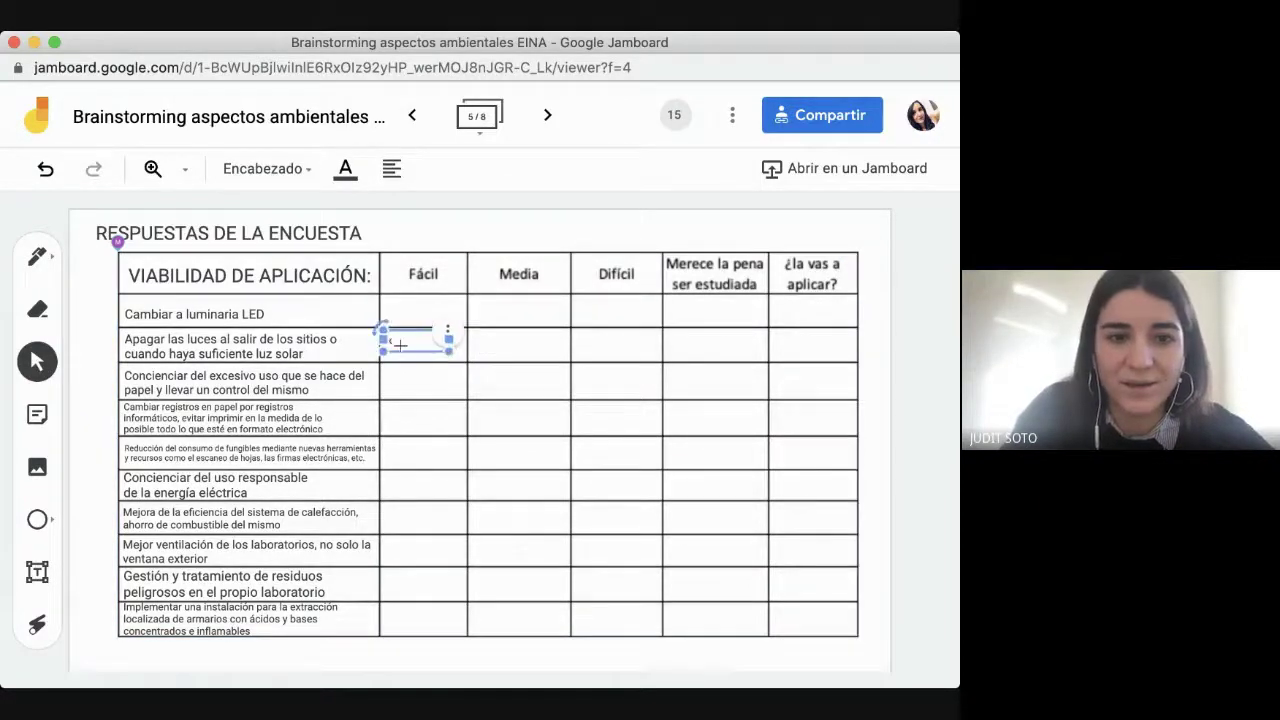
key("Delete")
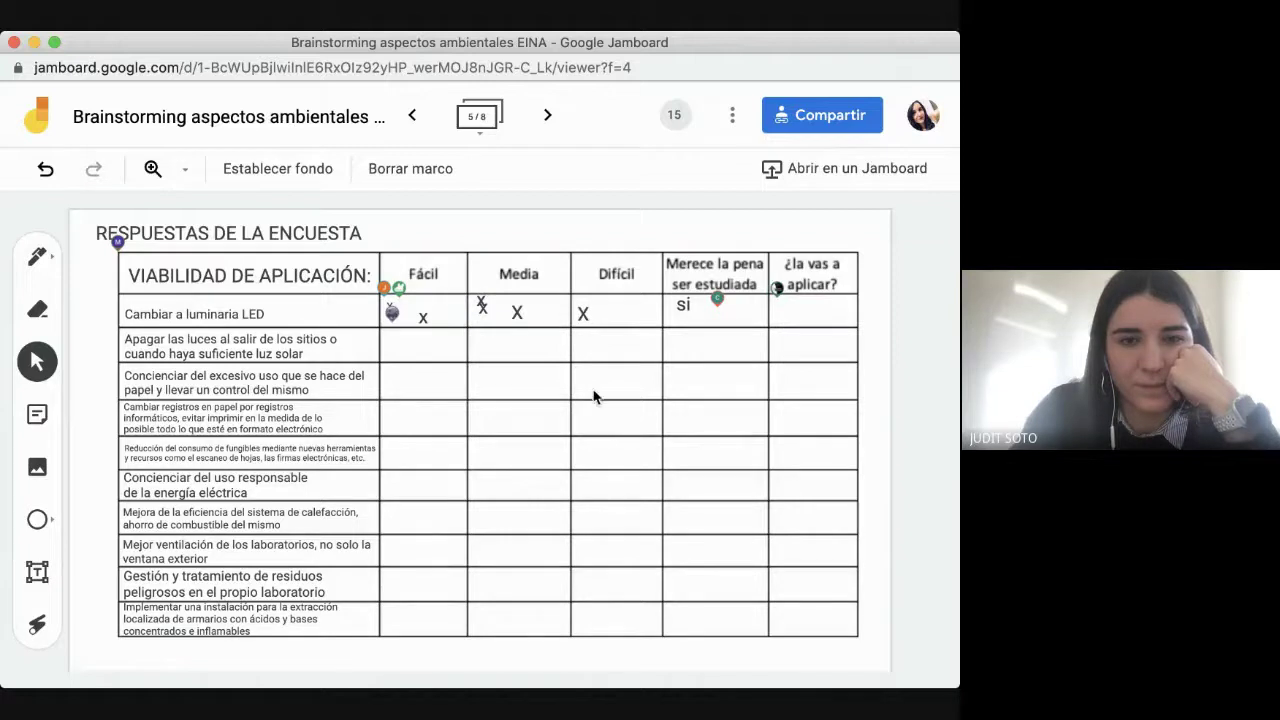
Step: Apply the Encabezado style to the large X marks under Fácil, Media and Difícil in the Cambiar a luminaria LED row
left_click(518, 312)
left_click(249, 168)
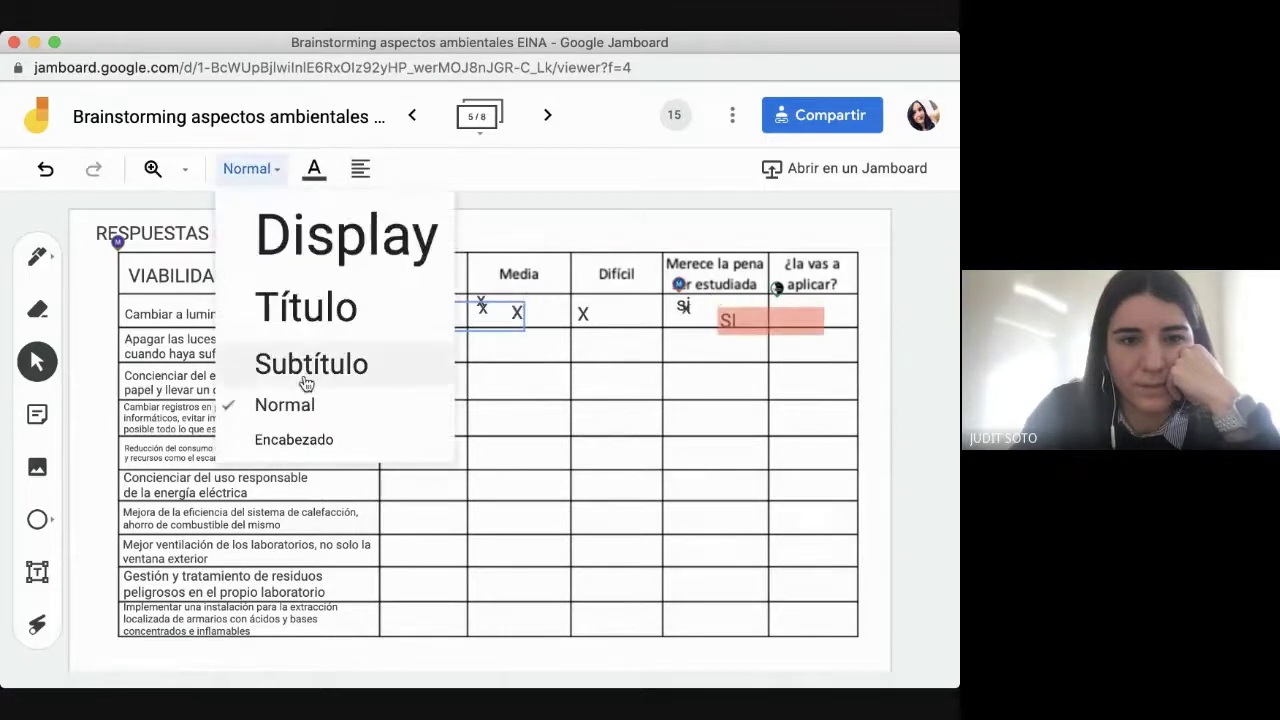
left_click(294, 440)
left_click(585, 314)
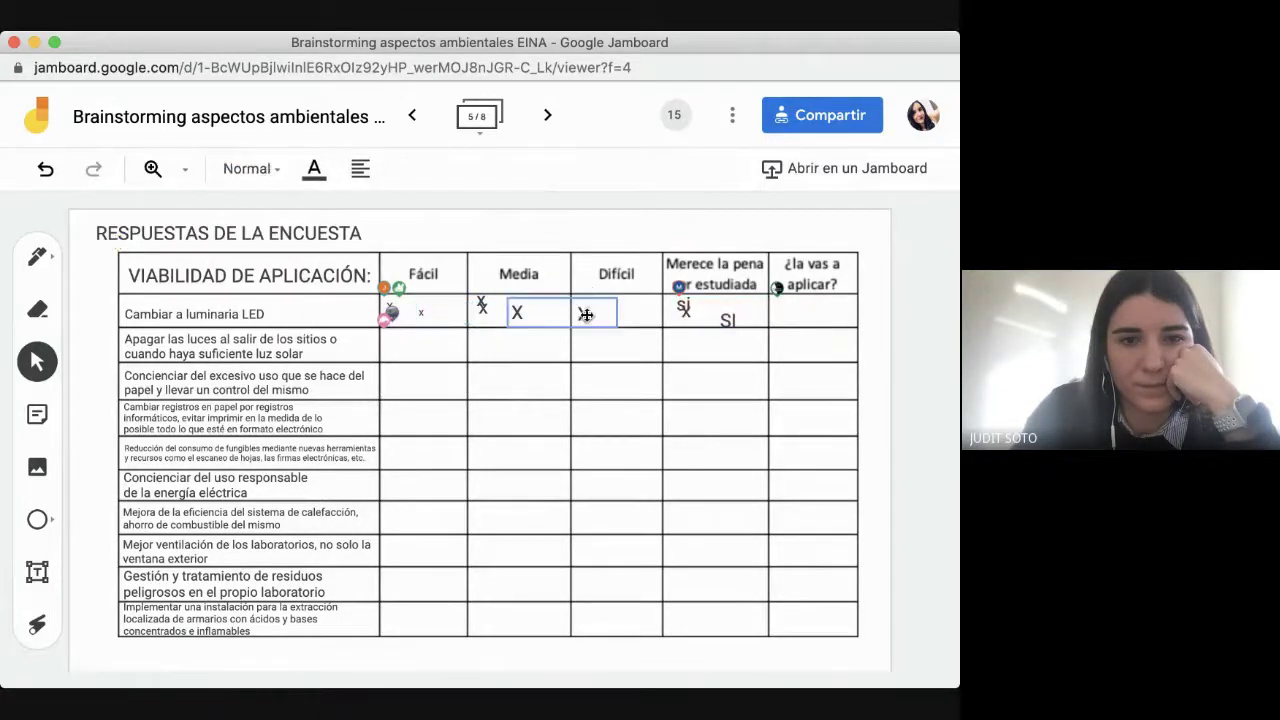
left_click(249, 168)
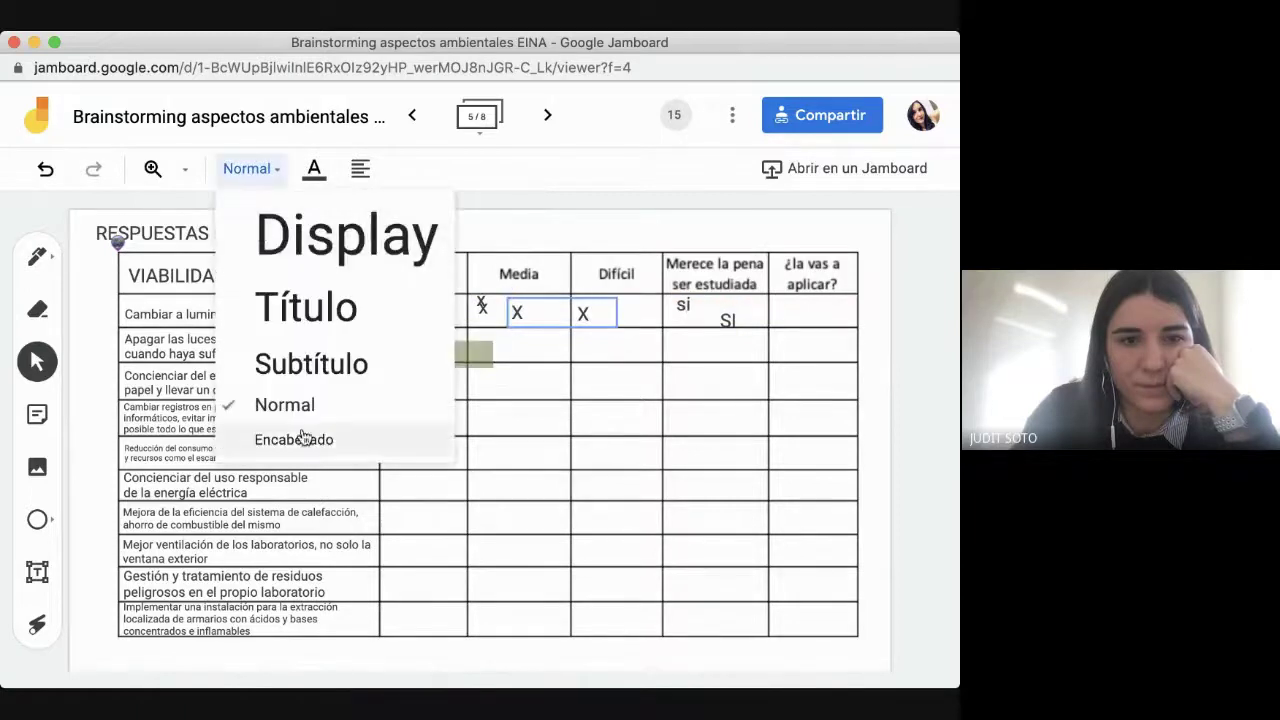
left_click(294, 440)
left_click(583, 314)
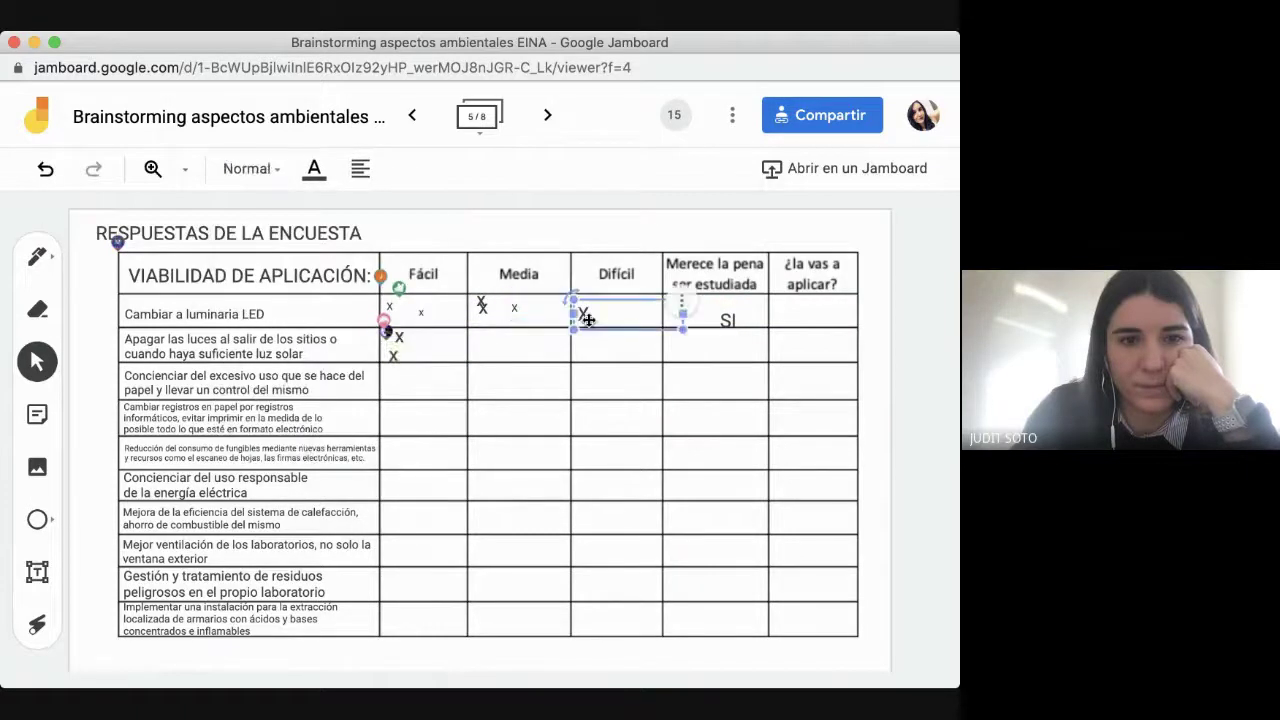
left_click(249, 168)
left_click(298, 449)
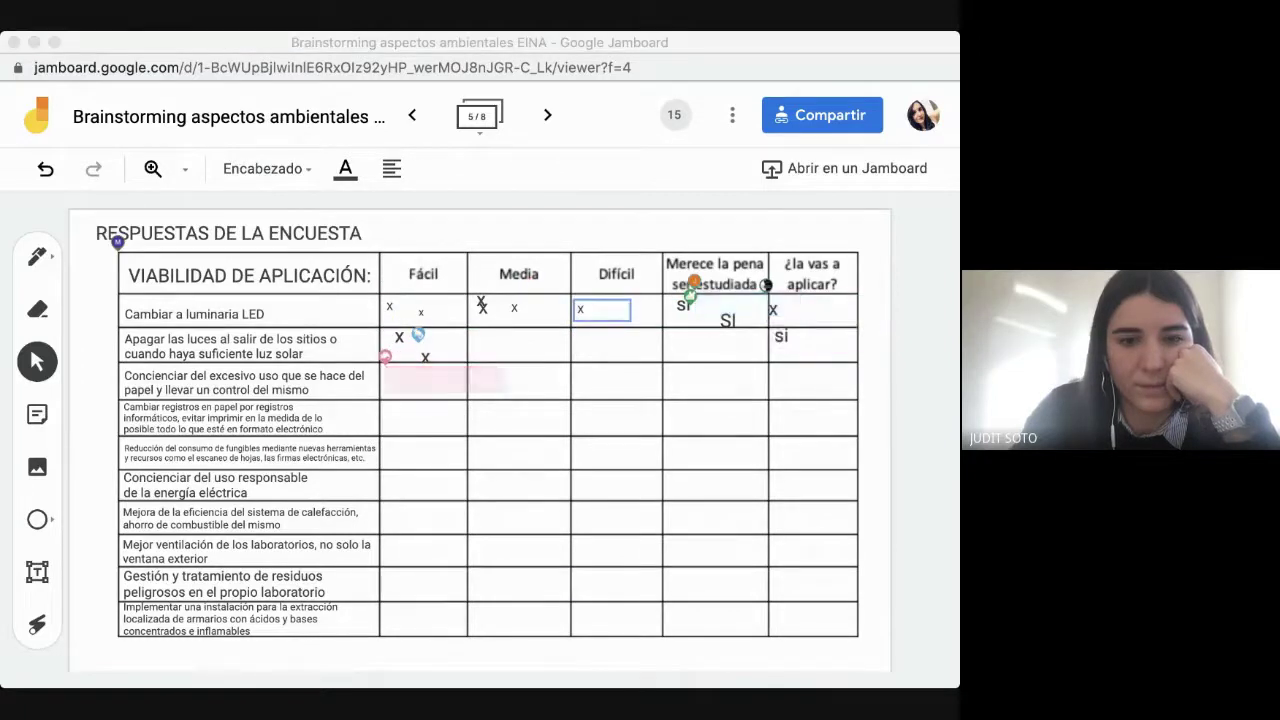
Step: Try to separate the two overlapping x marks in the Media cell of the Cambiar a luminaria LED row
left_click(901, 649)
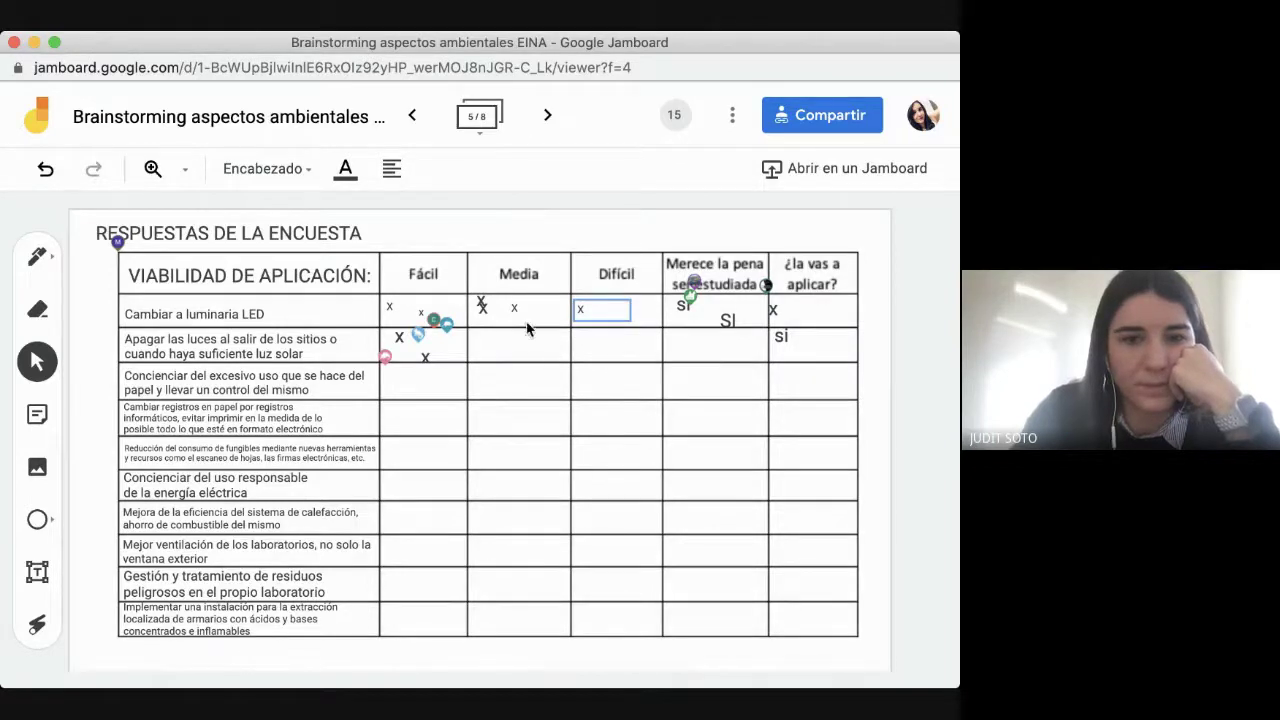
left_click(485, 302)
left_click_drag(485, 302, 477, 300)
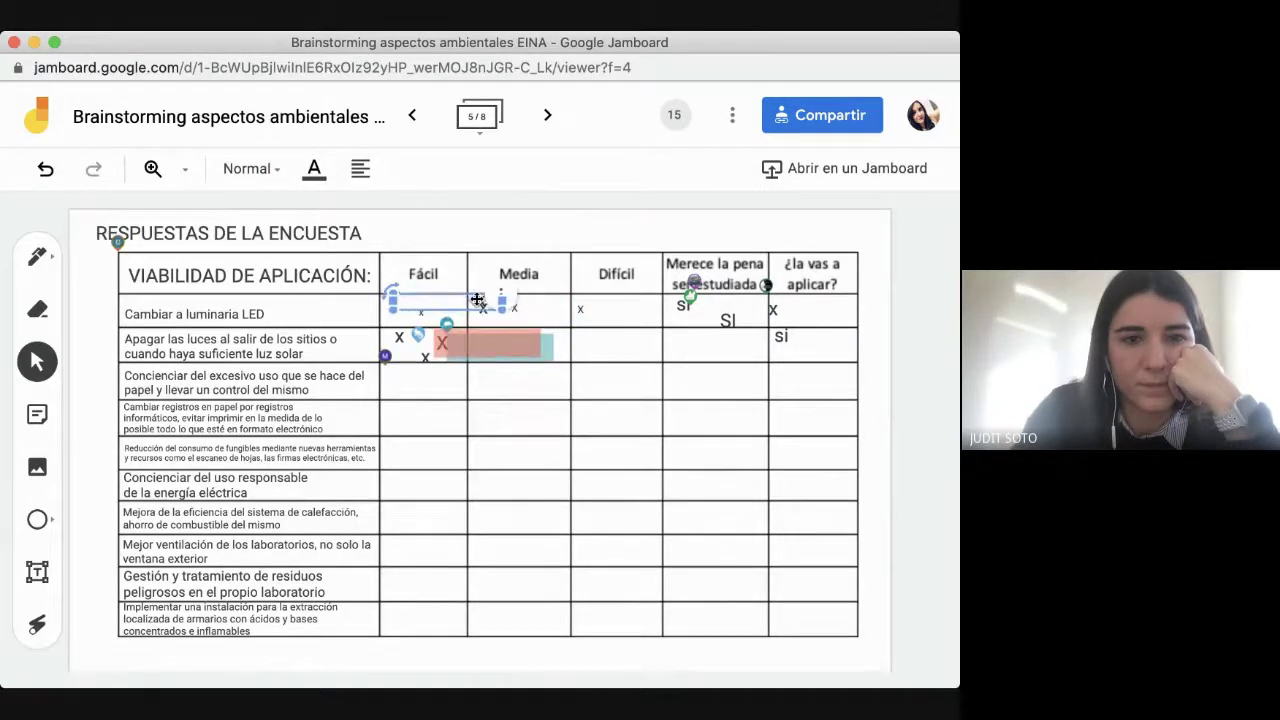
Step: Move the table grid image back up so its lines match the row texts
left_click(560, 352)
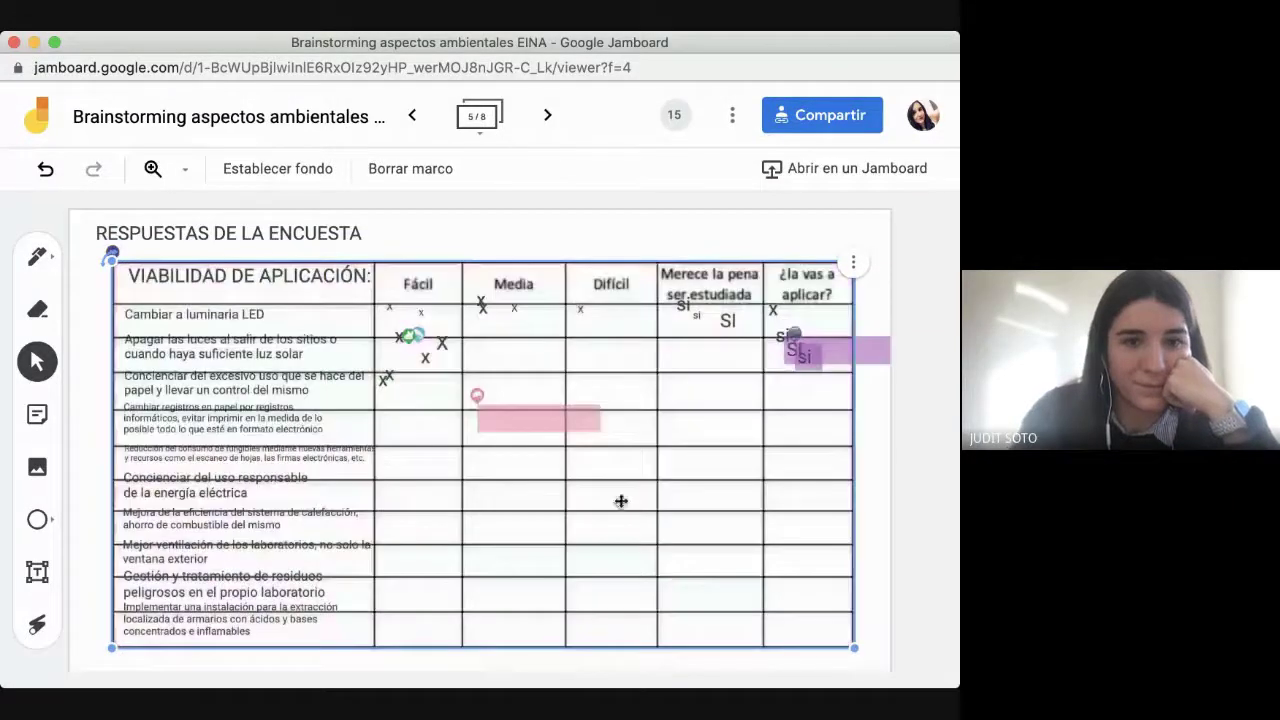
left_click_drag(565, 270, 565, 261)
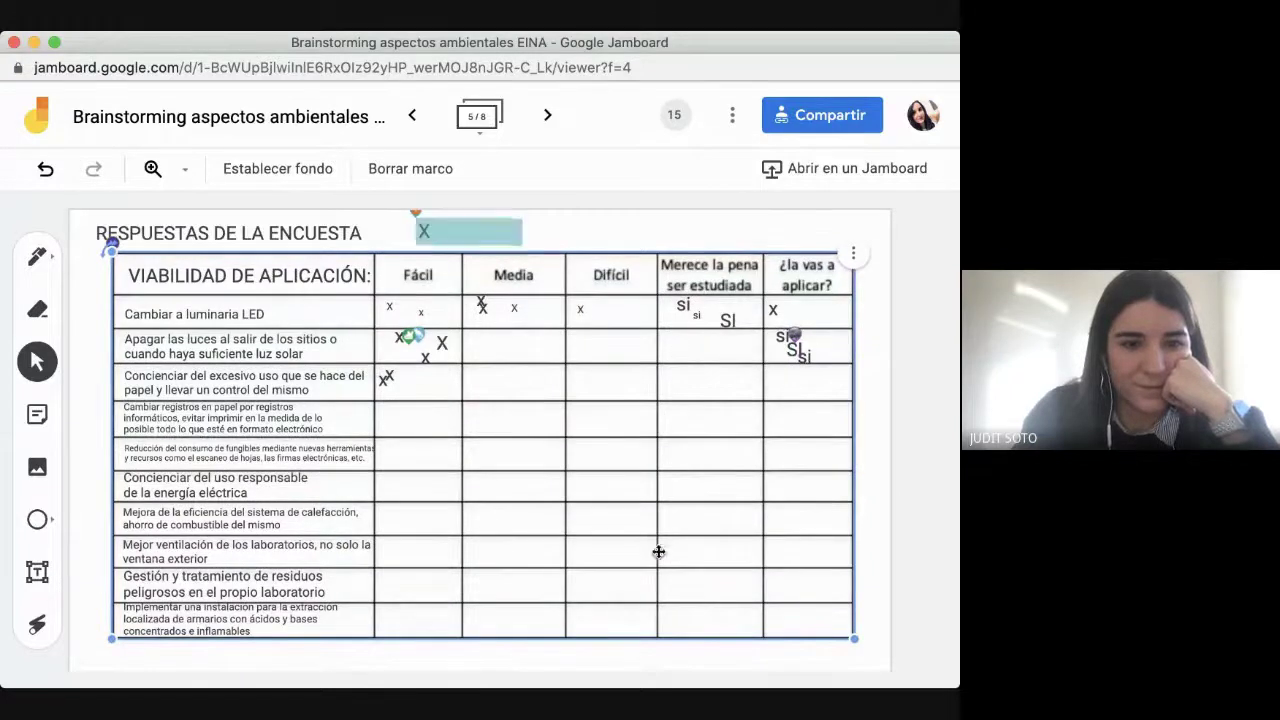
left_click(614, 674)
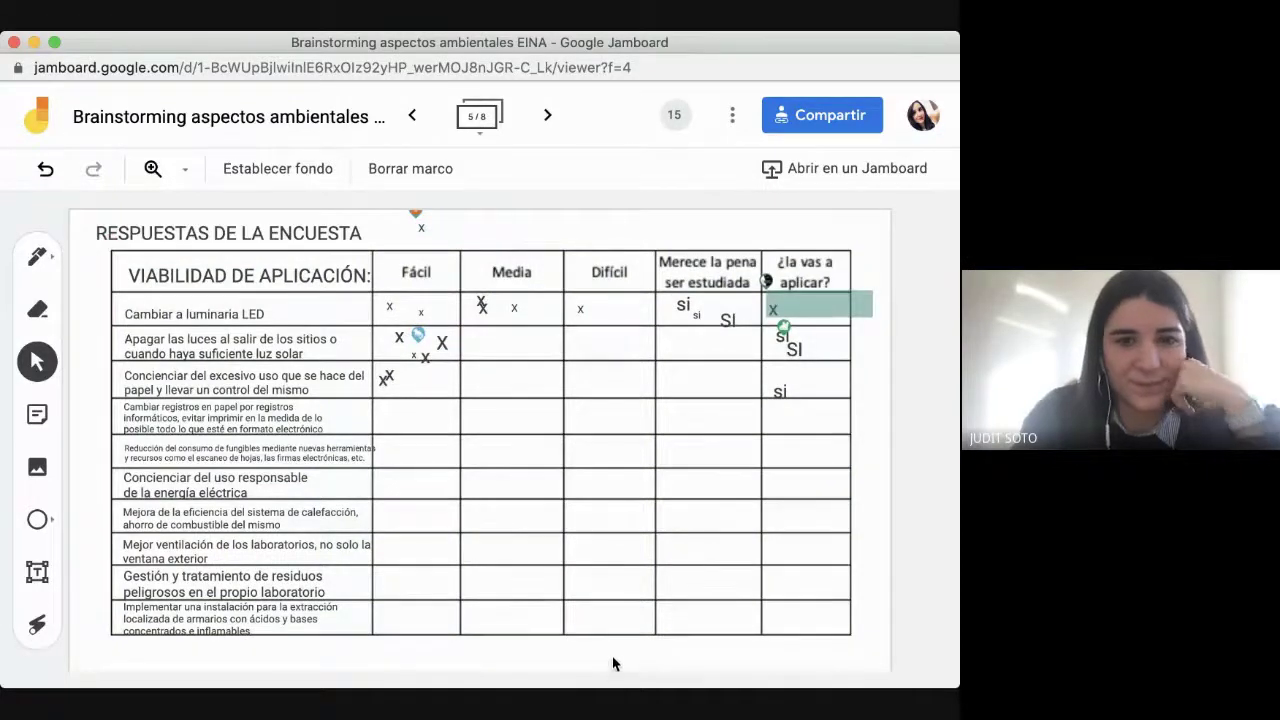
Step: Space out the si answers under Merece la pena ser estudiada in the LED row and set the large SI to Encabezado
left_click(724, 321)
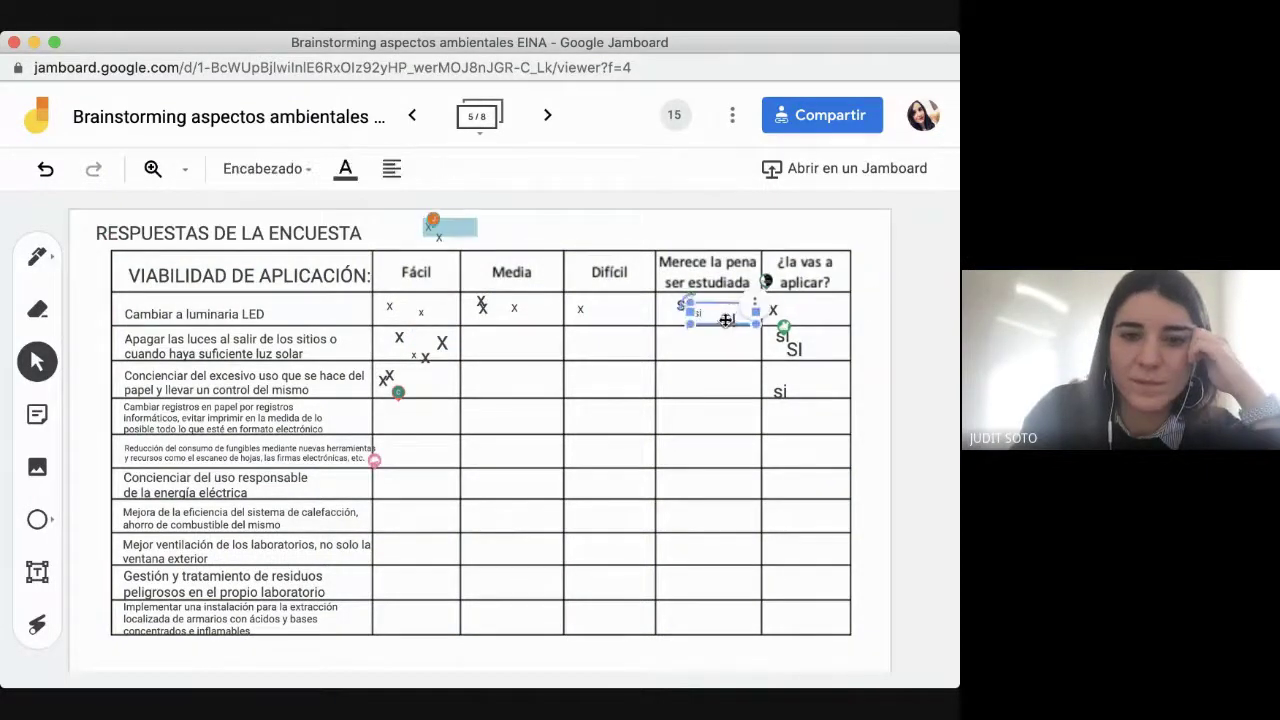
left_click_drag(723, 311, 748, 322)
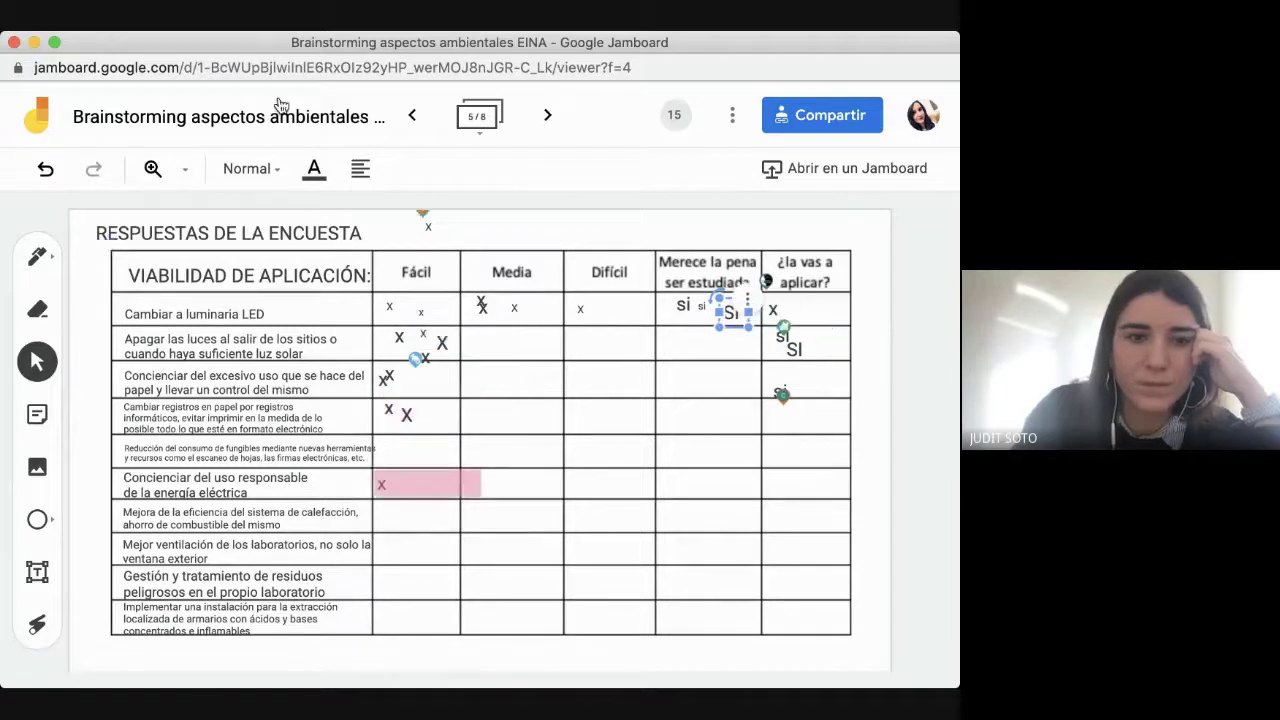
left_click(250, 168)
left_click(293, 440)
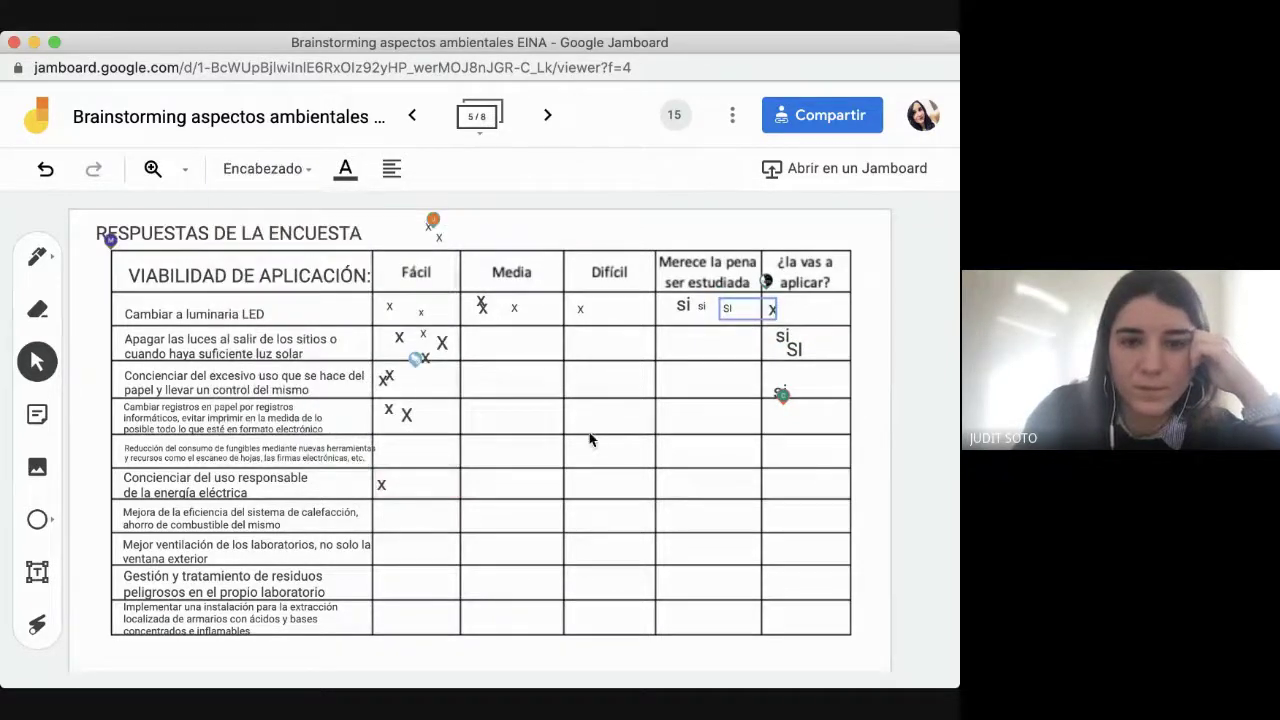
Step: Apply the Encabezado style to the SI under ¿la vas a aplicar? for Apagar las luces and the large X under Fácil for Cambiar registros
left_click(797, 354)
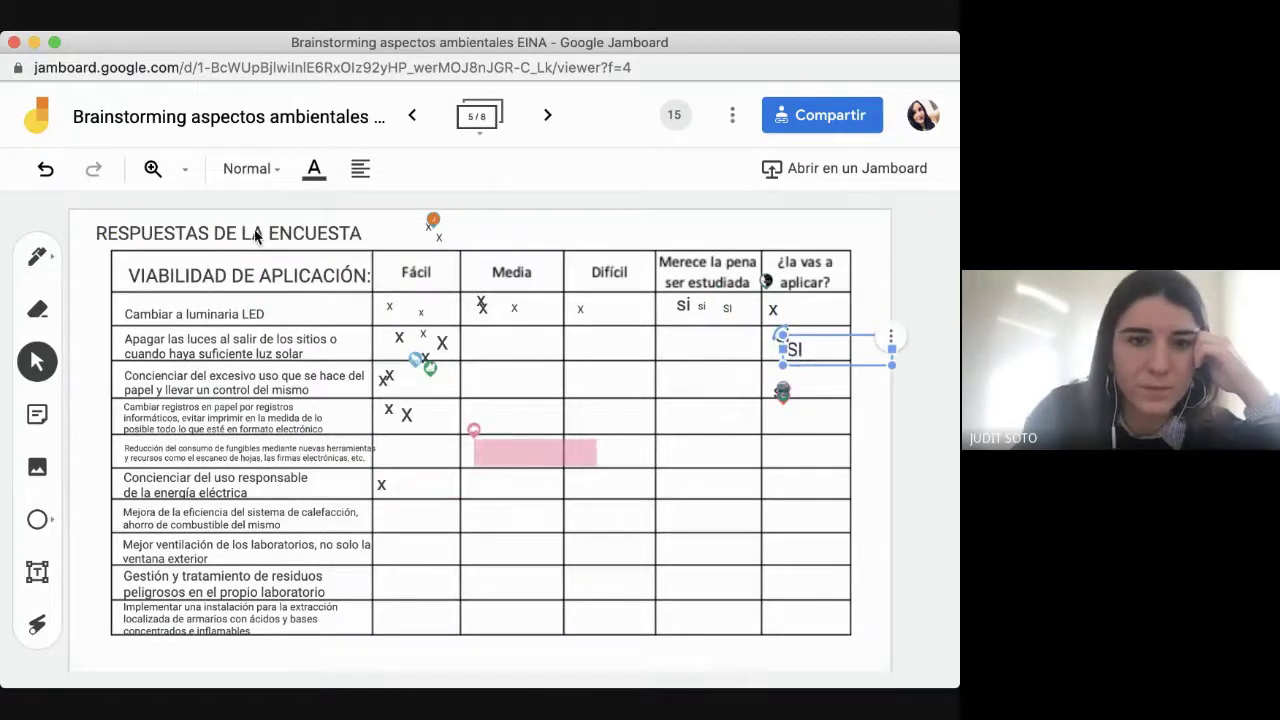
left_click(250, 168)
left_click(293, 440)
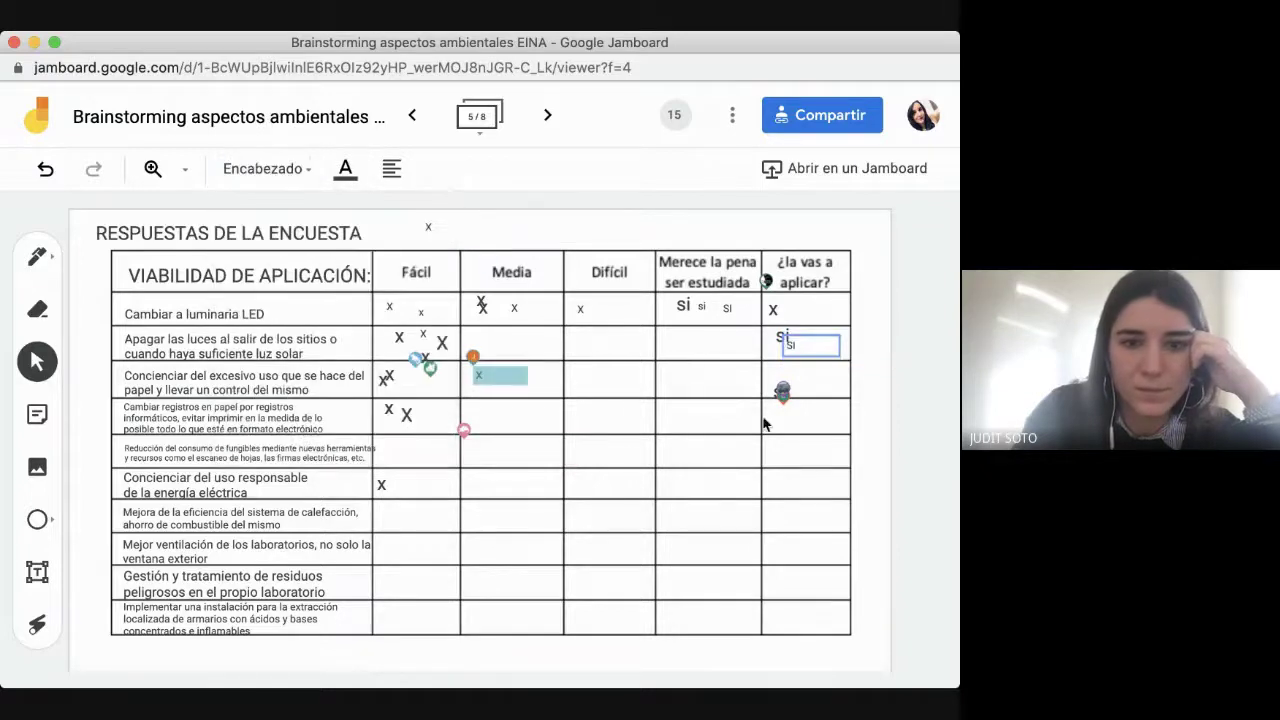
left_click(406, 416)
left_click(250, 168)
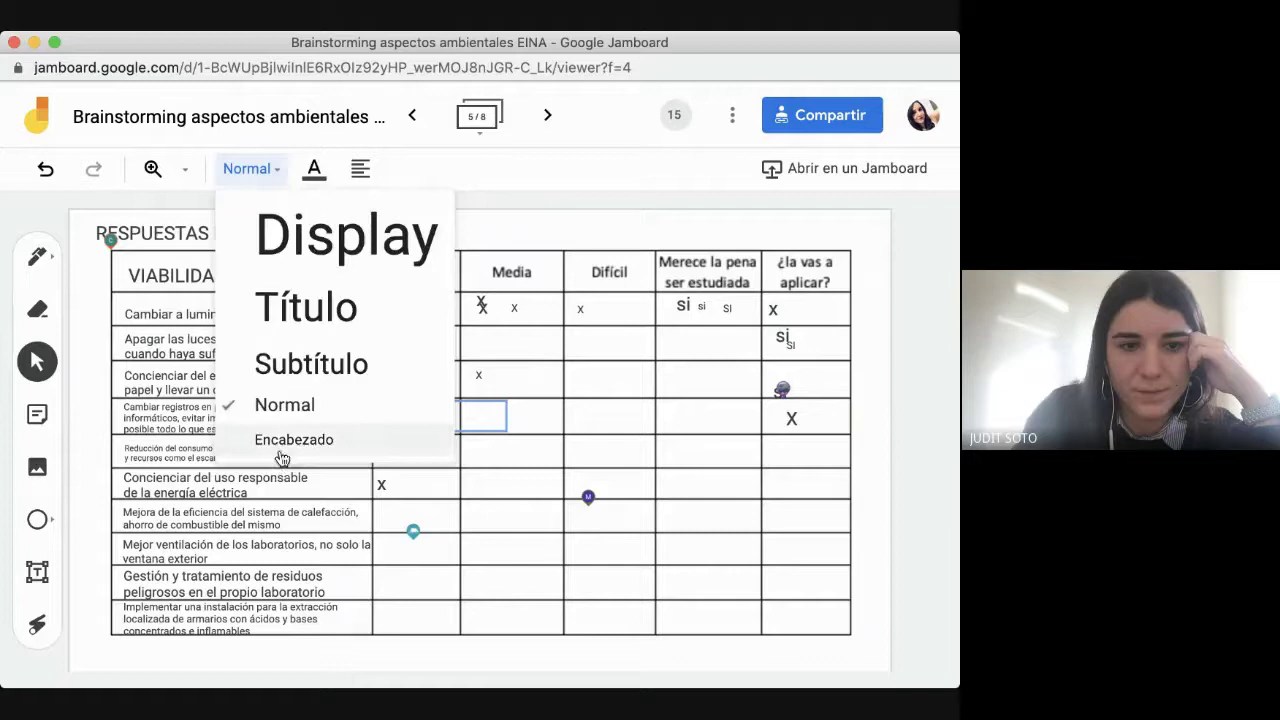
left_click(291, 438)
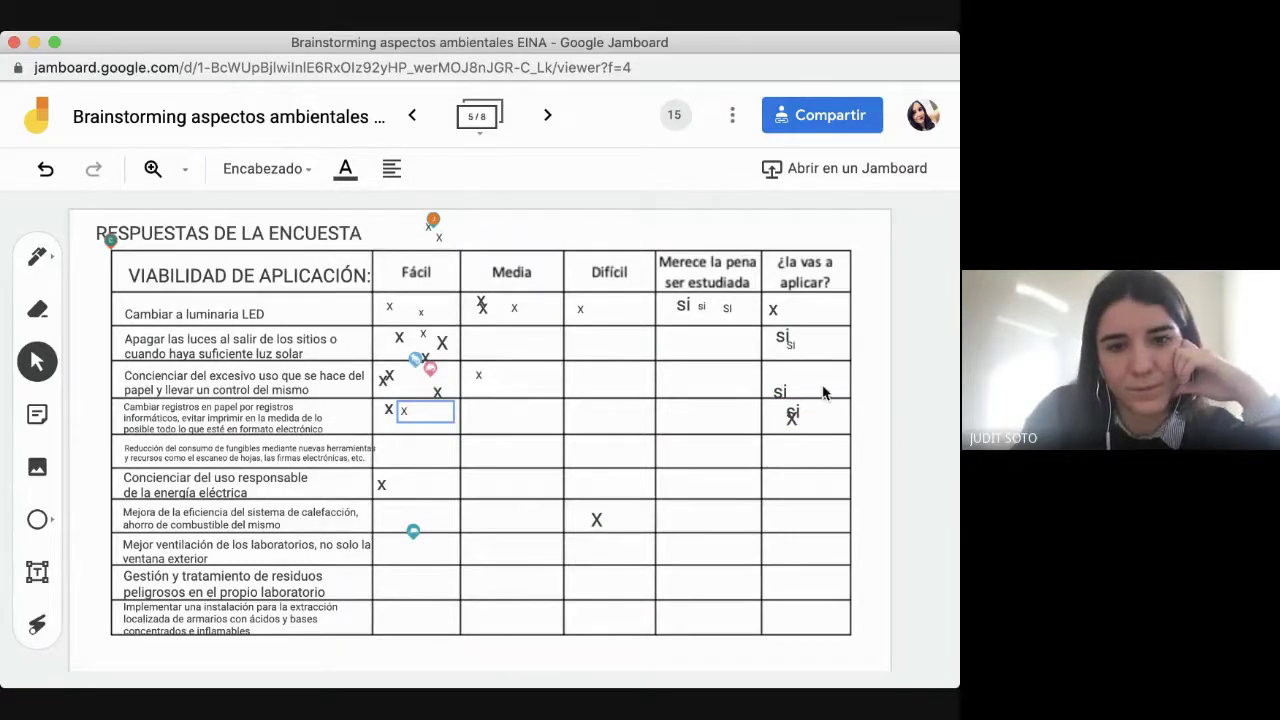
Step: Separate the overlapping answers under ¿la vas a aplicar? for Apagar las luces and Cambiar registros, setting the latter row's X to Encabezado
left_click_drag(794, 349, 810, 342)
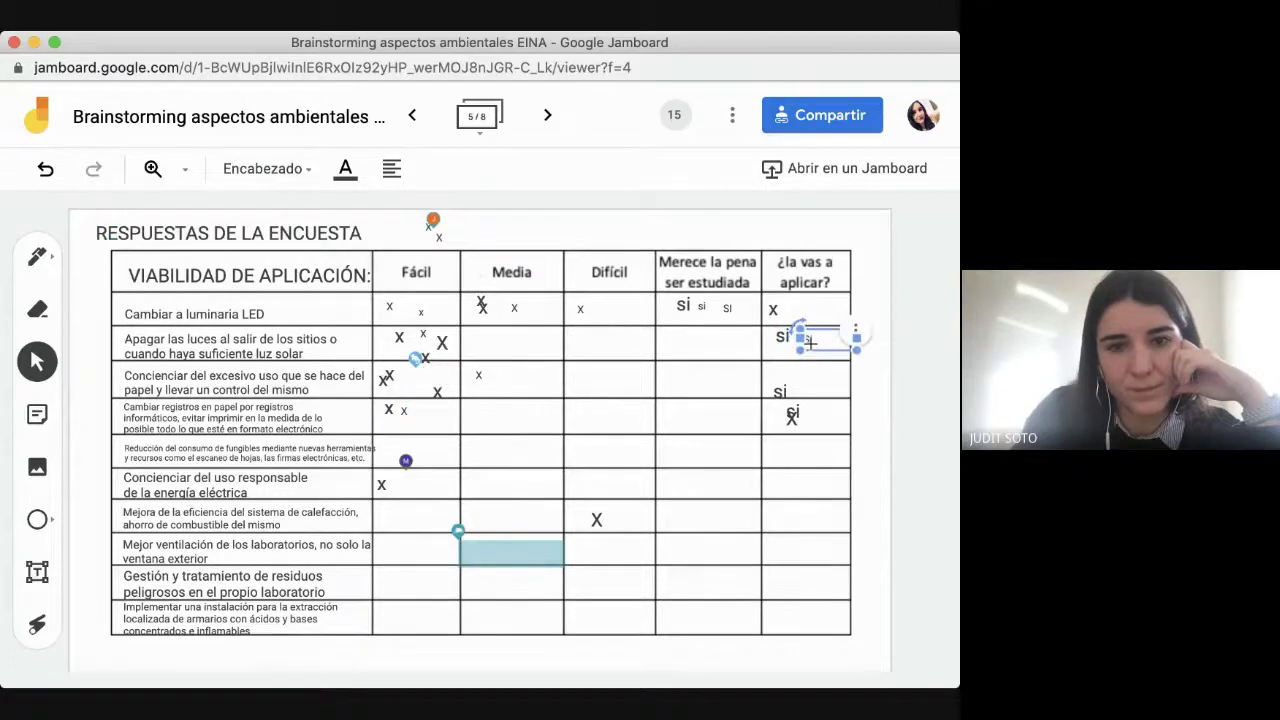
left_click(811, 478)
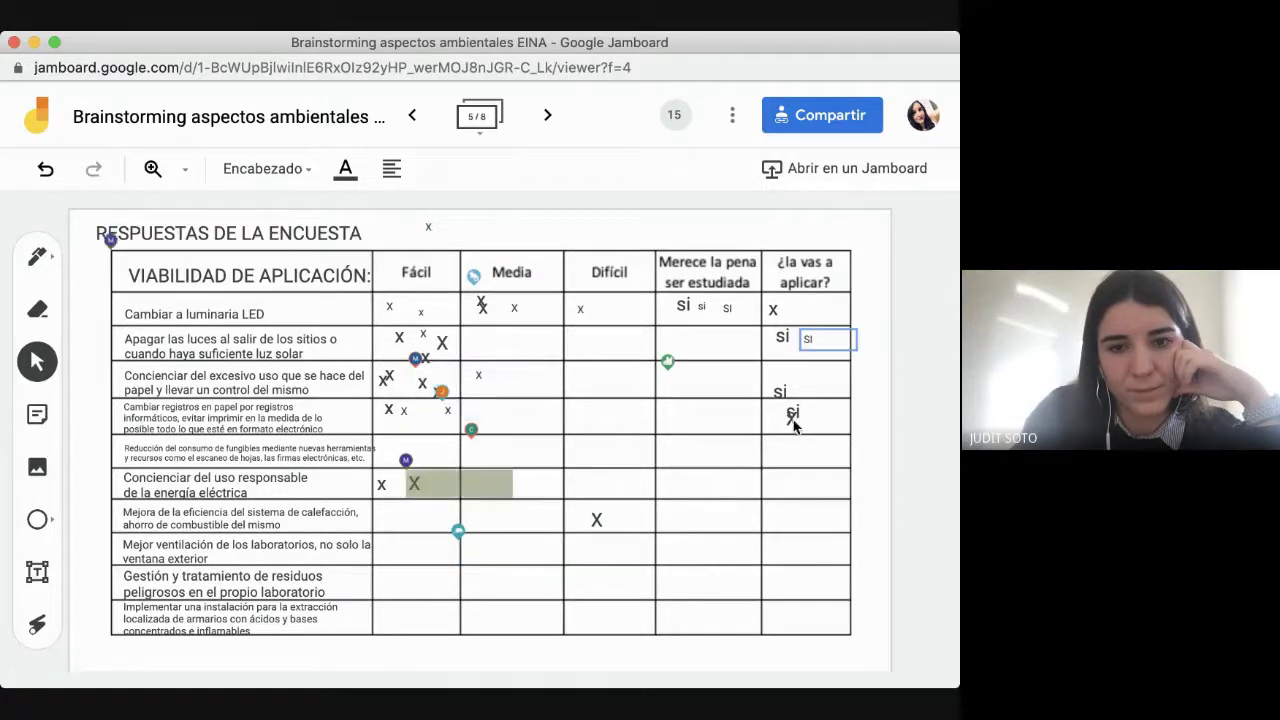
left_click(795, 424)
left_click_drag(795, 429, 783, 420)
left_click(276, 174)
left_click(277, 178)
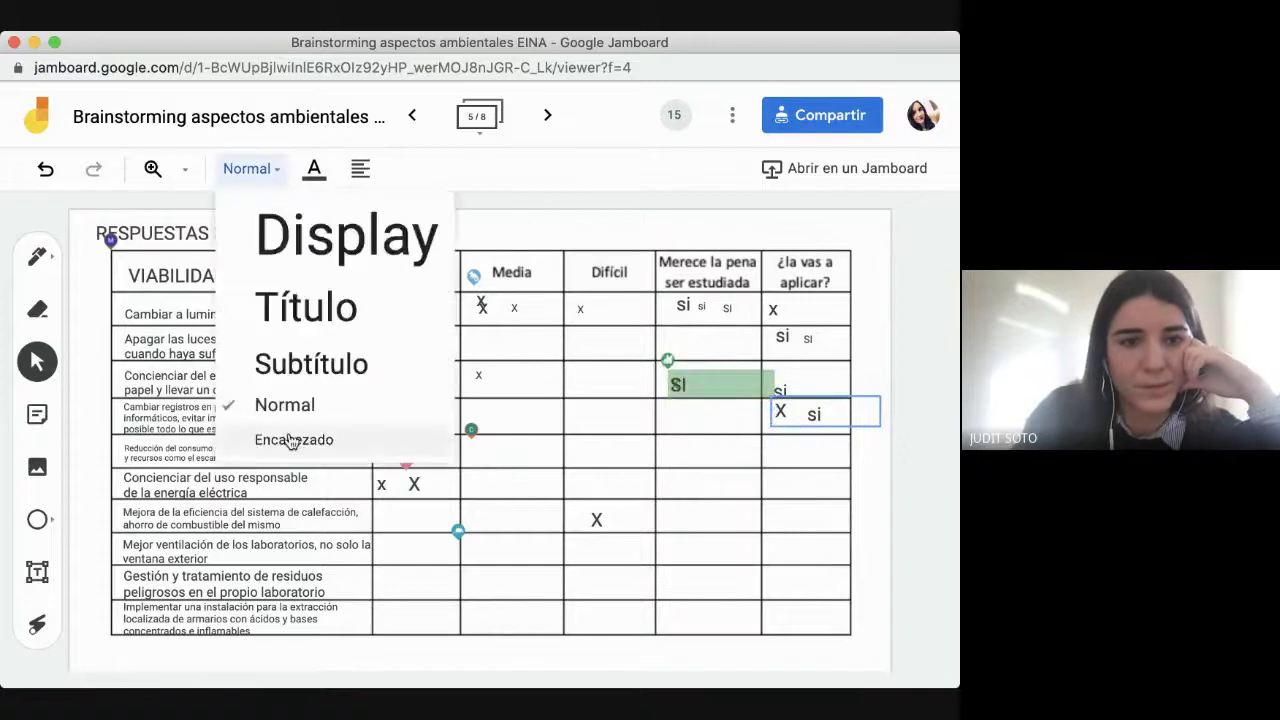
left_click(290, 441)
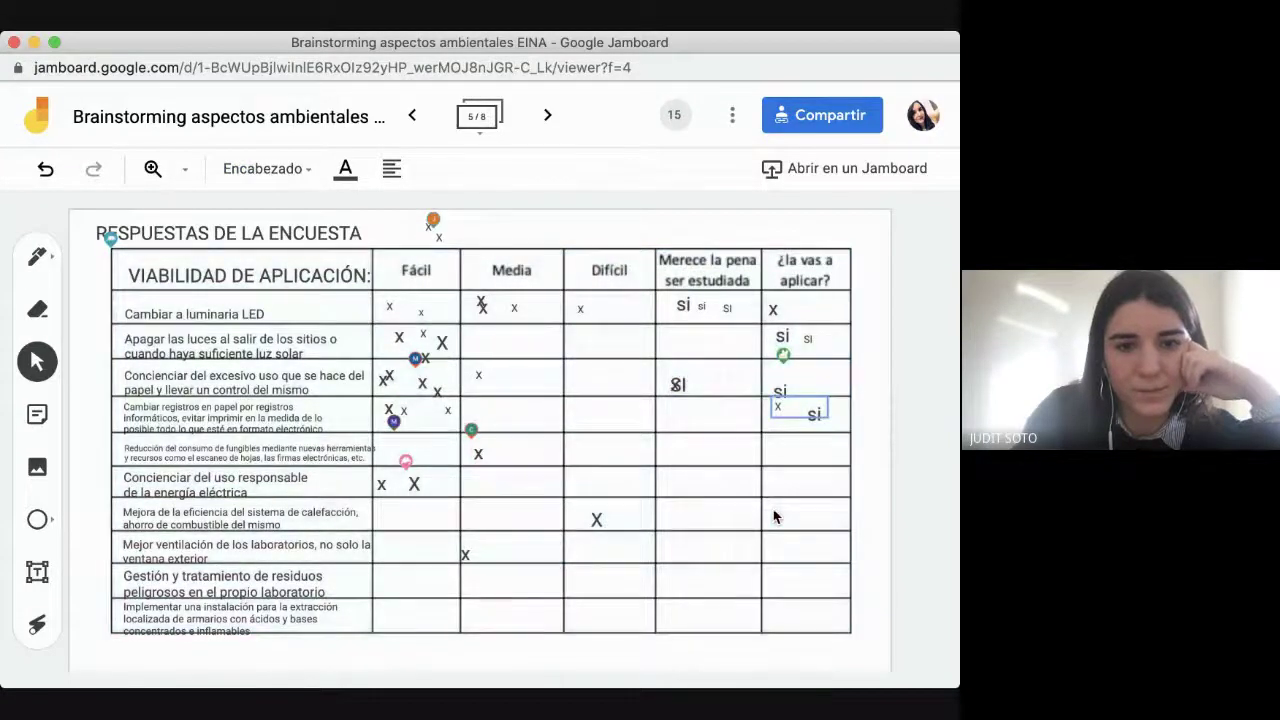
Step: Move the SI under Merece la pena ser estudiada in the excessive paper use row clear of the x and set it to Encabezado
left_click_drag(680, 385, 698, 379)
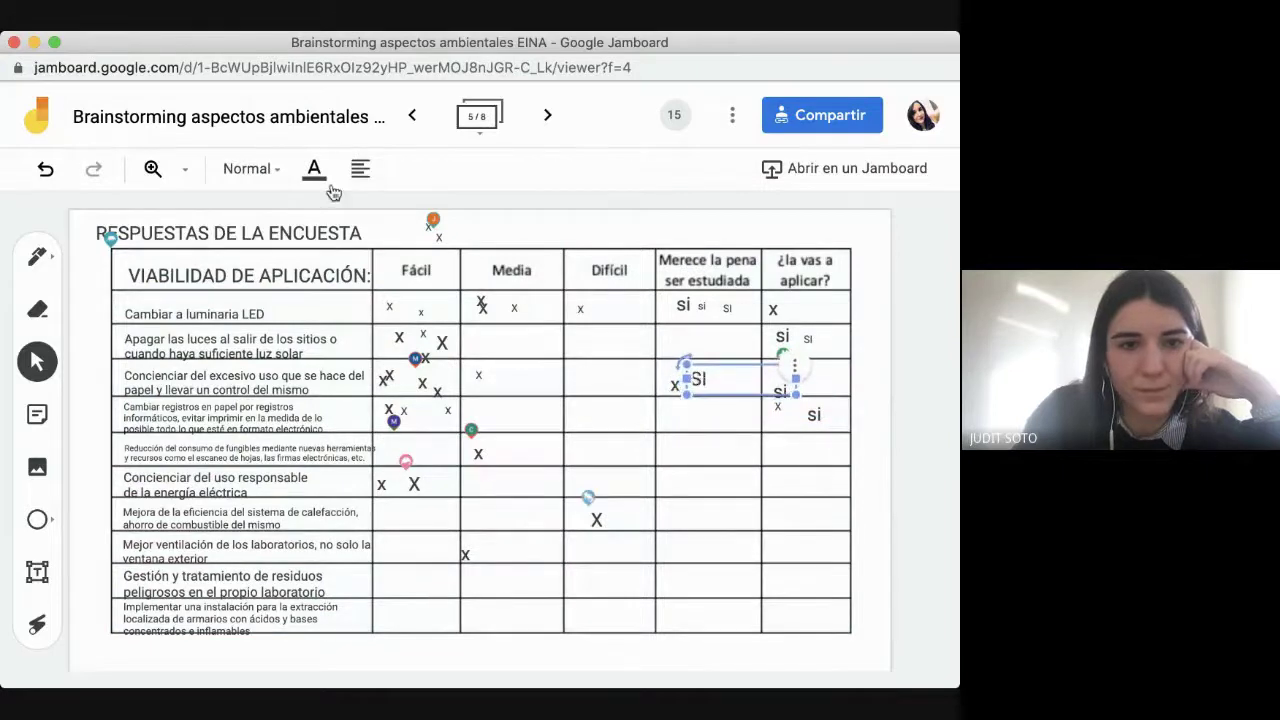
left_click(251, 169)
left_click(350, 435)
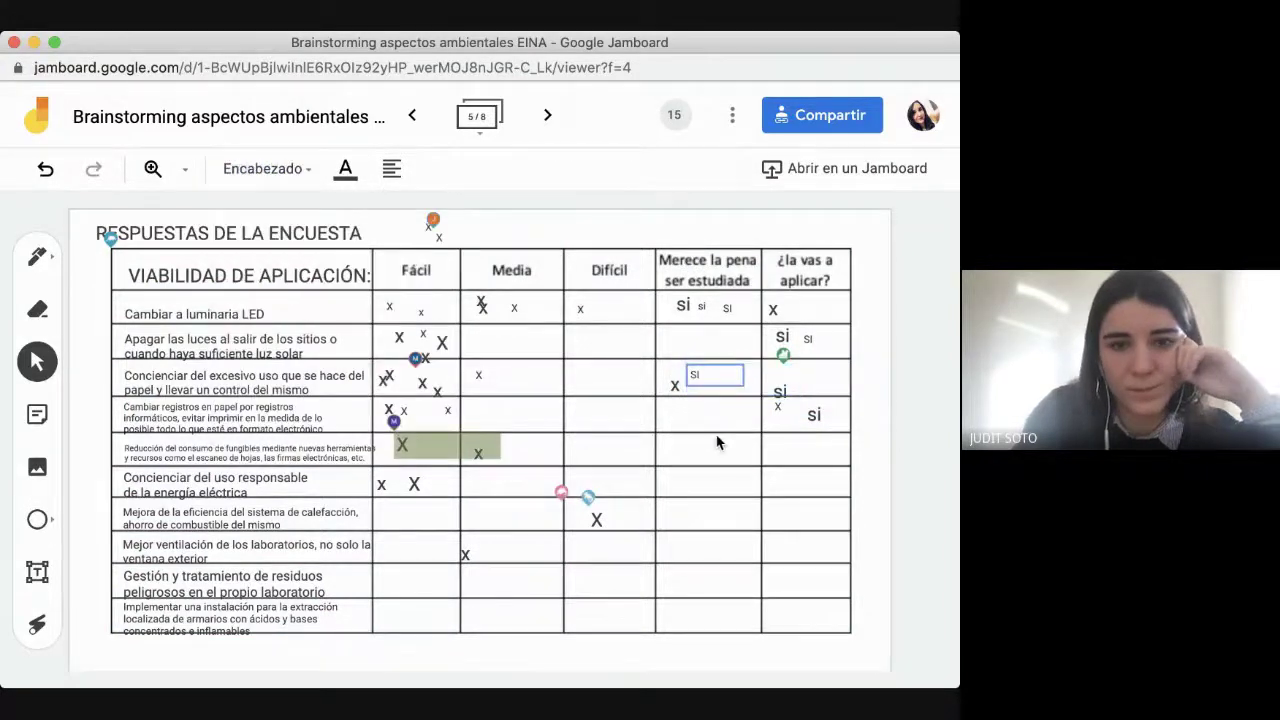
Step: Select the lower x text box in the Fácil cell of the Apagar las luces row
left_click(441, 350)
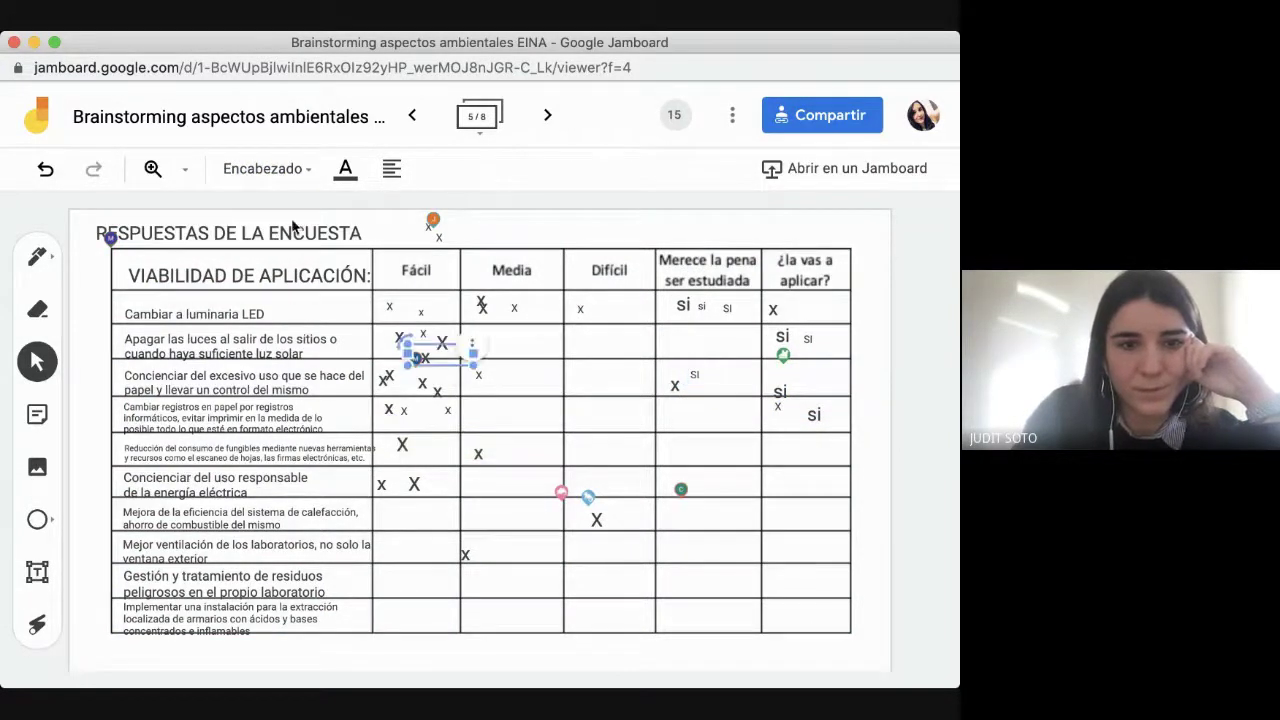
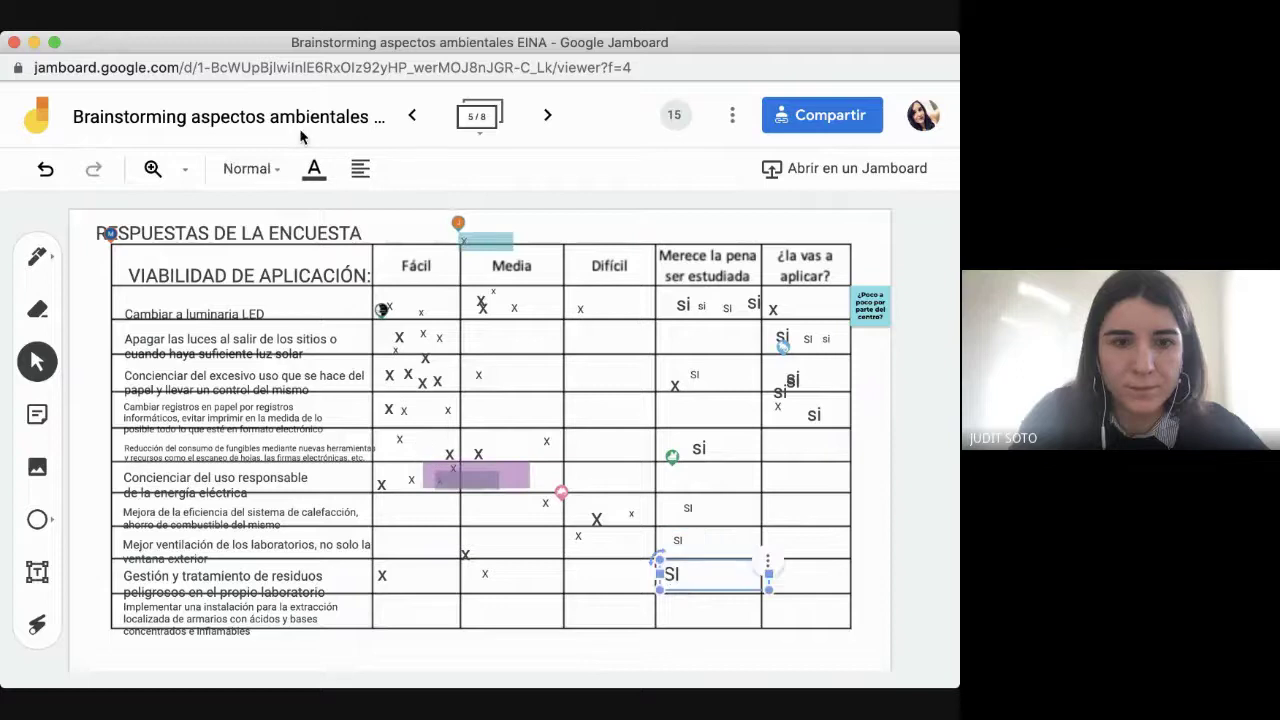
Step: Apply the Encabezado style to the SI under Merece la pena ser estudiada for Gestión y tratamiento de residuos and the large X under Difícil for Mejora de la eficiencia
left_click(250, 168)
left_click(287, 441)
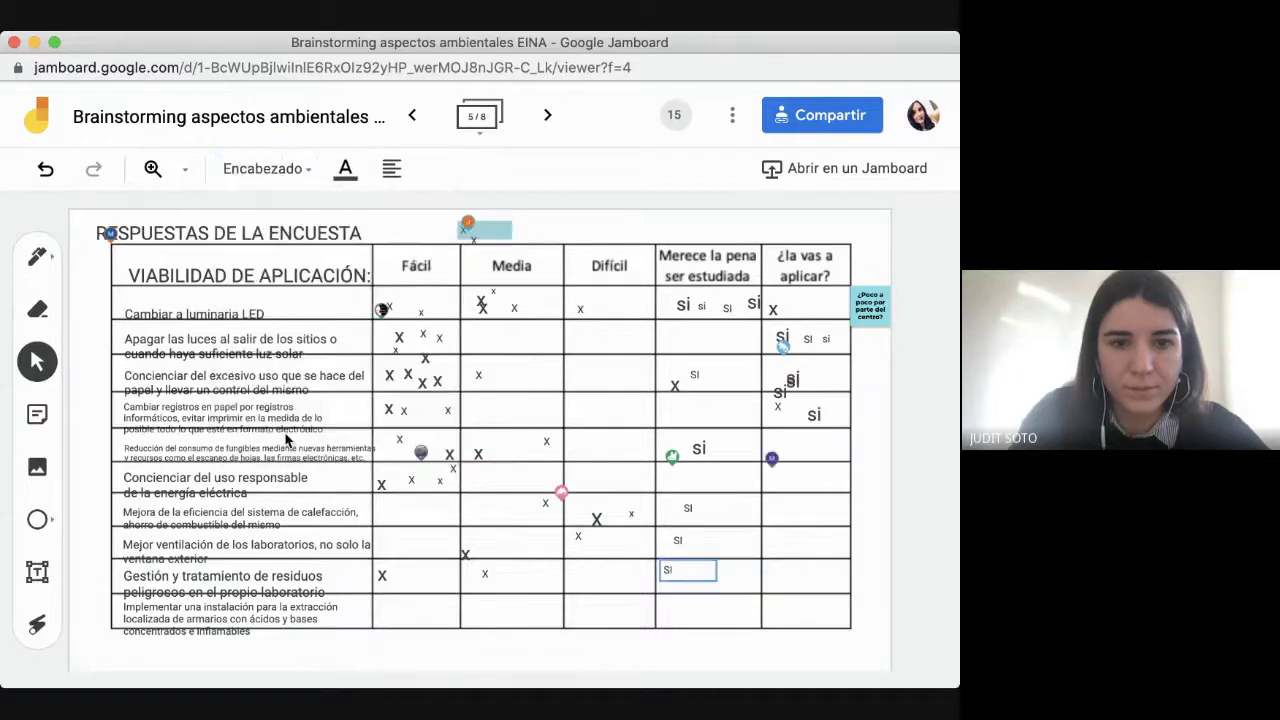
left_click(327, 222)
left_click(252, 168)
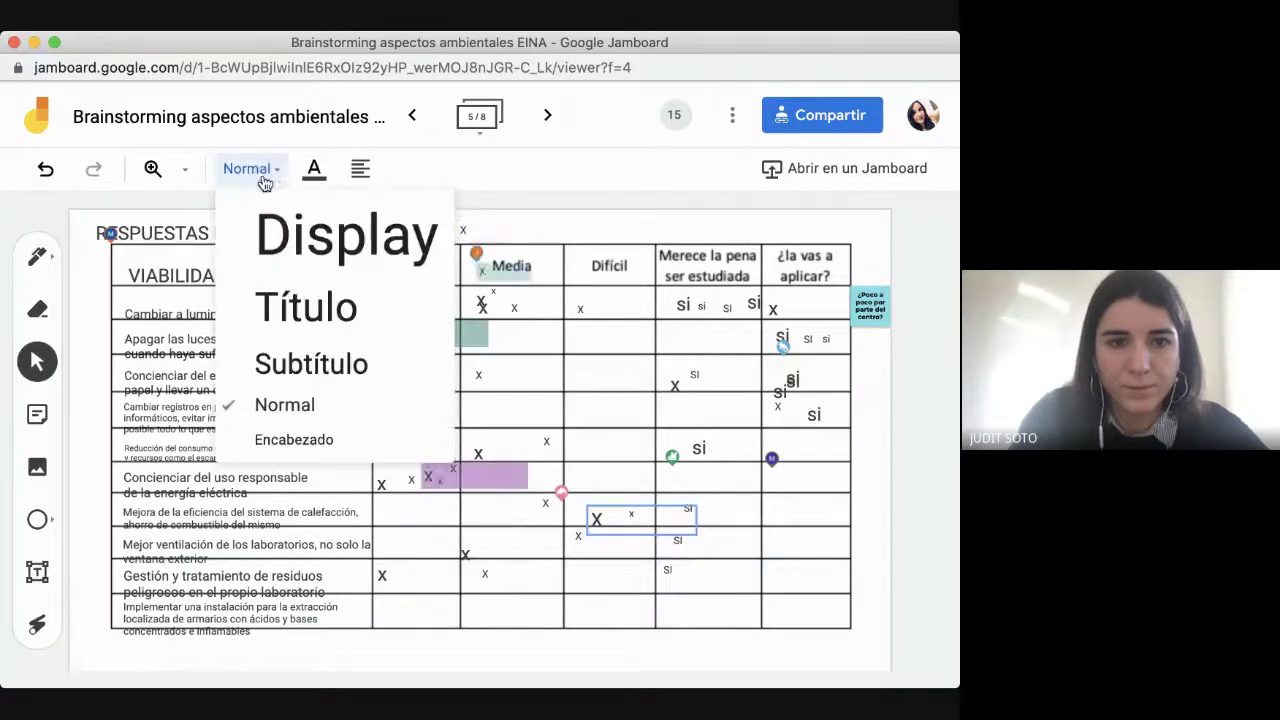
left_click(281, 441)
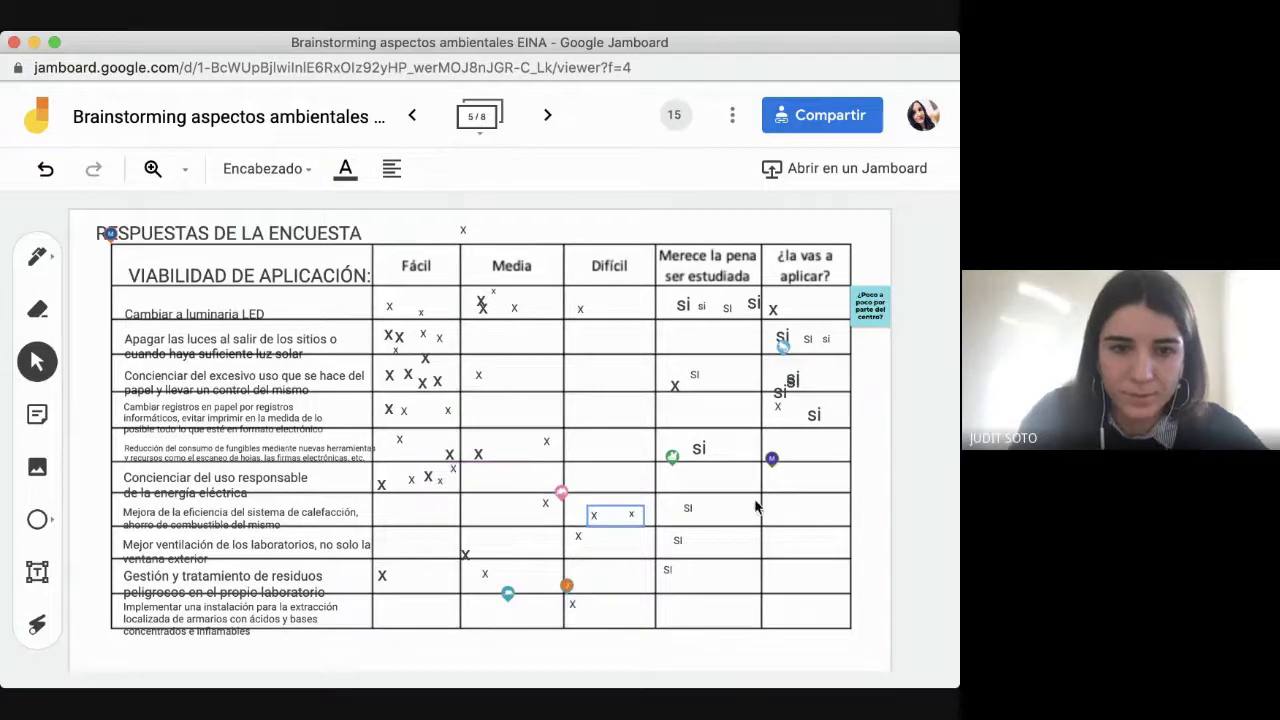
Step: Separate the overlapping si answers under ¿la vas a aplicar? in the excessive paper use row
mouse_move(800, 387)
left_mouse_down()
mouse_move(825, 371)
mouse_move(779, 382)
left_mouse_up()
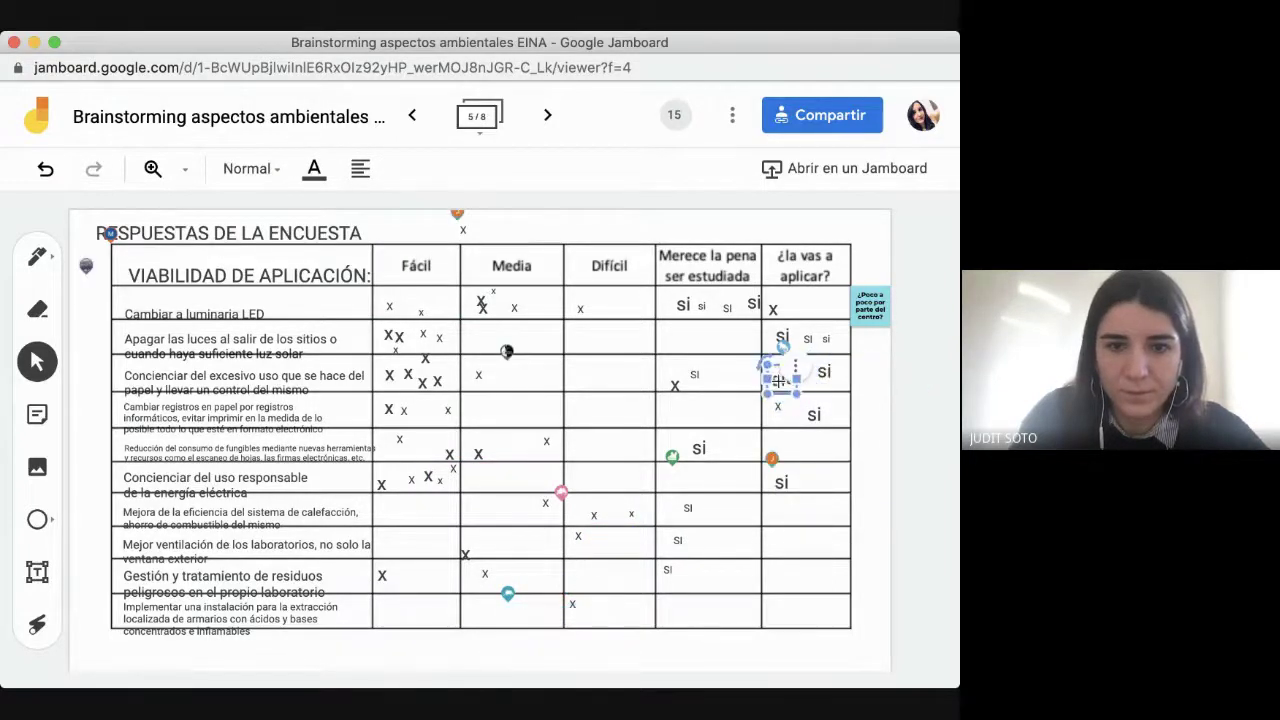
left_click(888, 413)
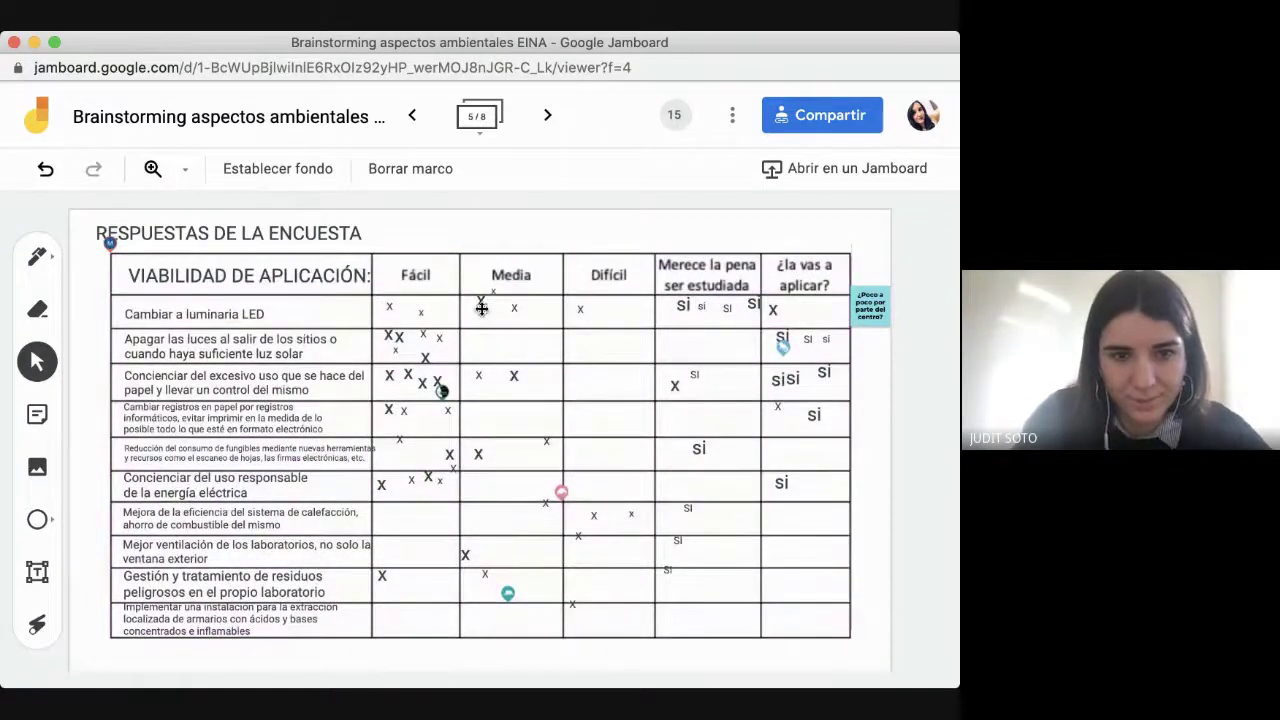
Step: In the Cambiar a luminaria LED row, narrow the lower Fácil x's text box and move the small x on Media's upper border into the cell
left_click(481, 309)
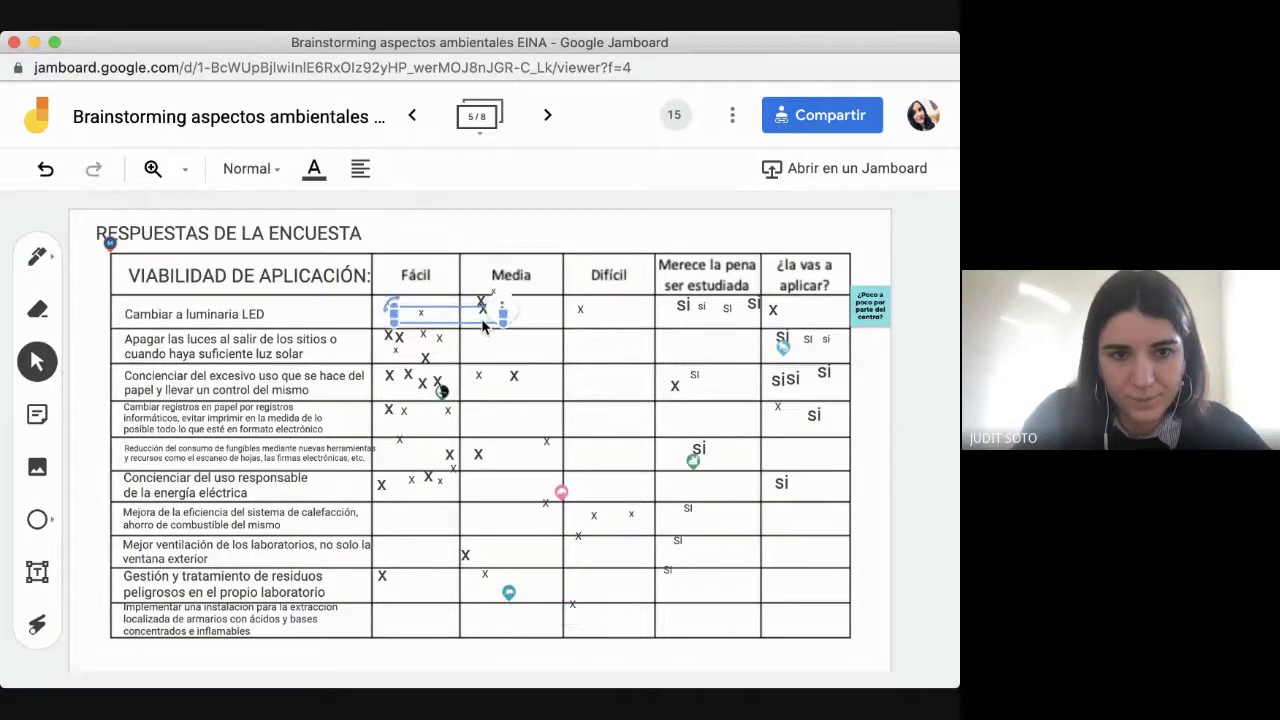
left_click(486, 312)
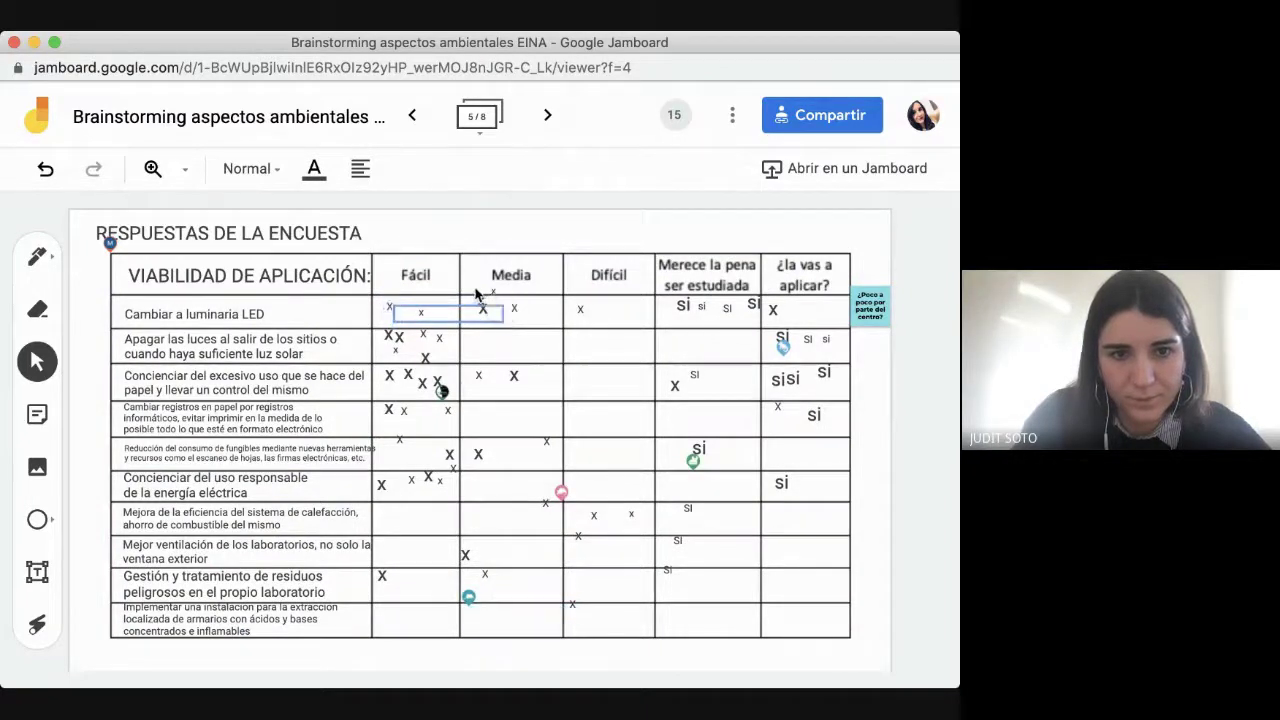
left_click_drag(505, 315, 442, 318)
left_click(490, 306)
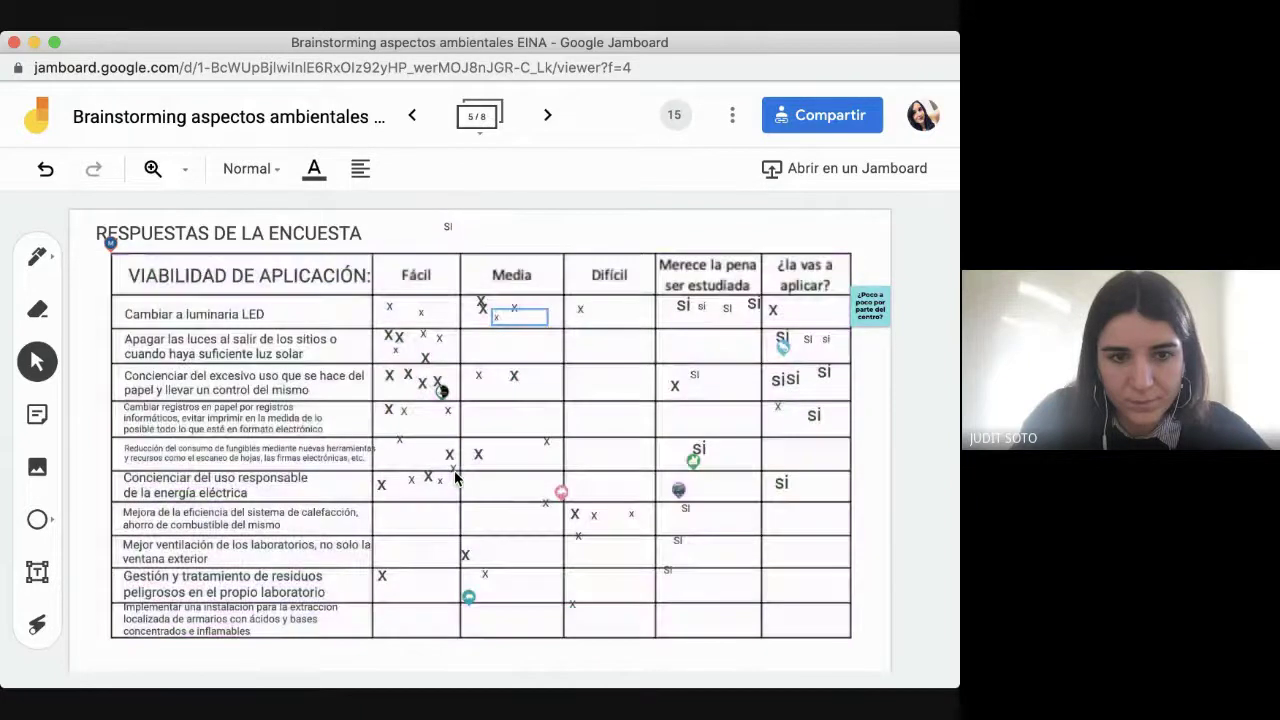
Step: In the Fácil cell for Concienciar del uso responsable, move the large X down and narrow the text box of the small x beside it
left_click(455, 474)
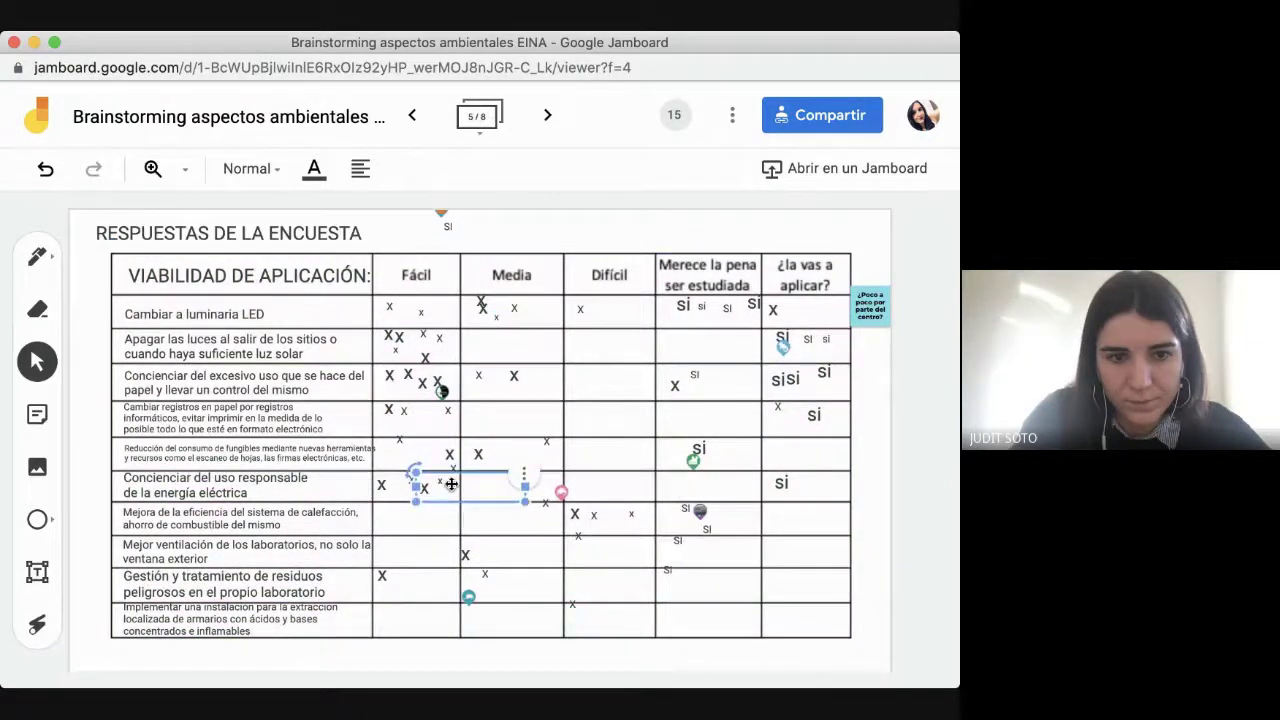
left_click_drag(453, 465, 445, 480)
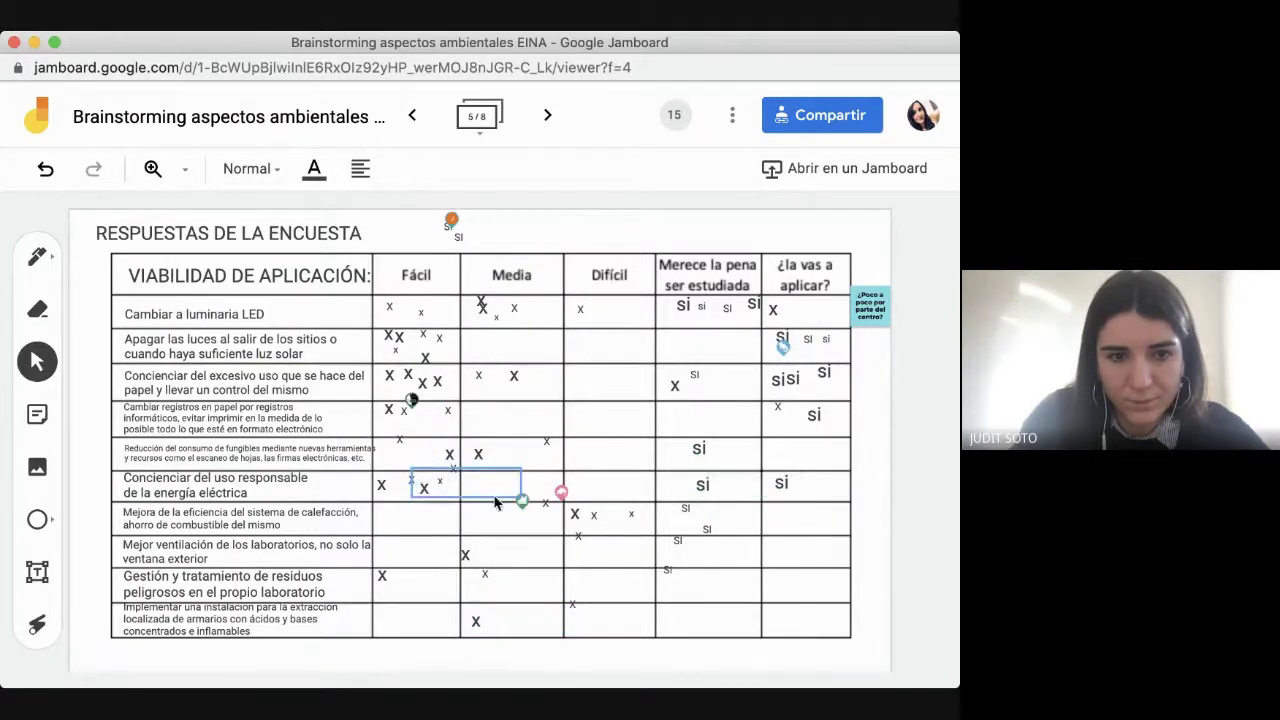
left_click(478, 517)
left_click(455, 472)
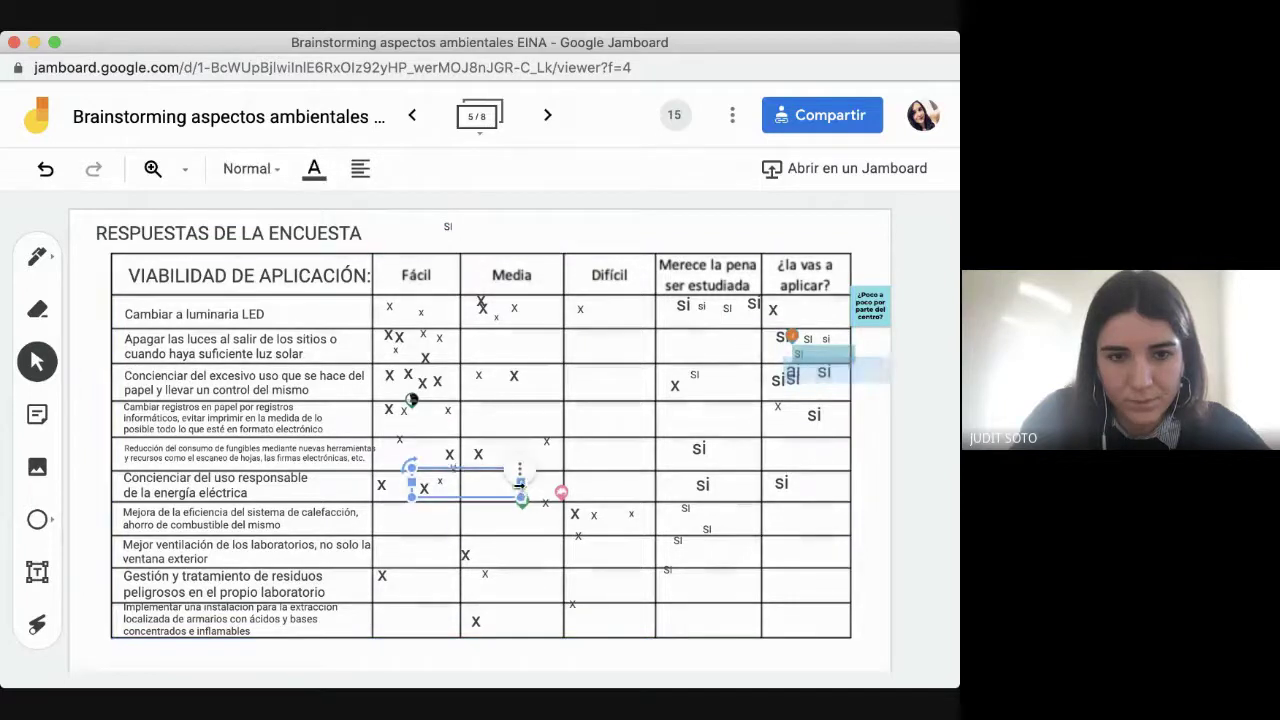
left_click_drag(523, 483, 455, 481)
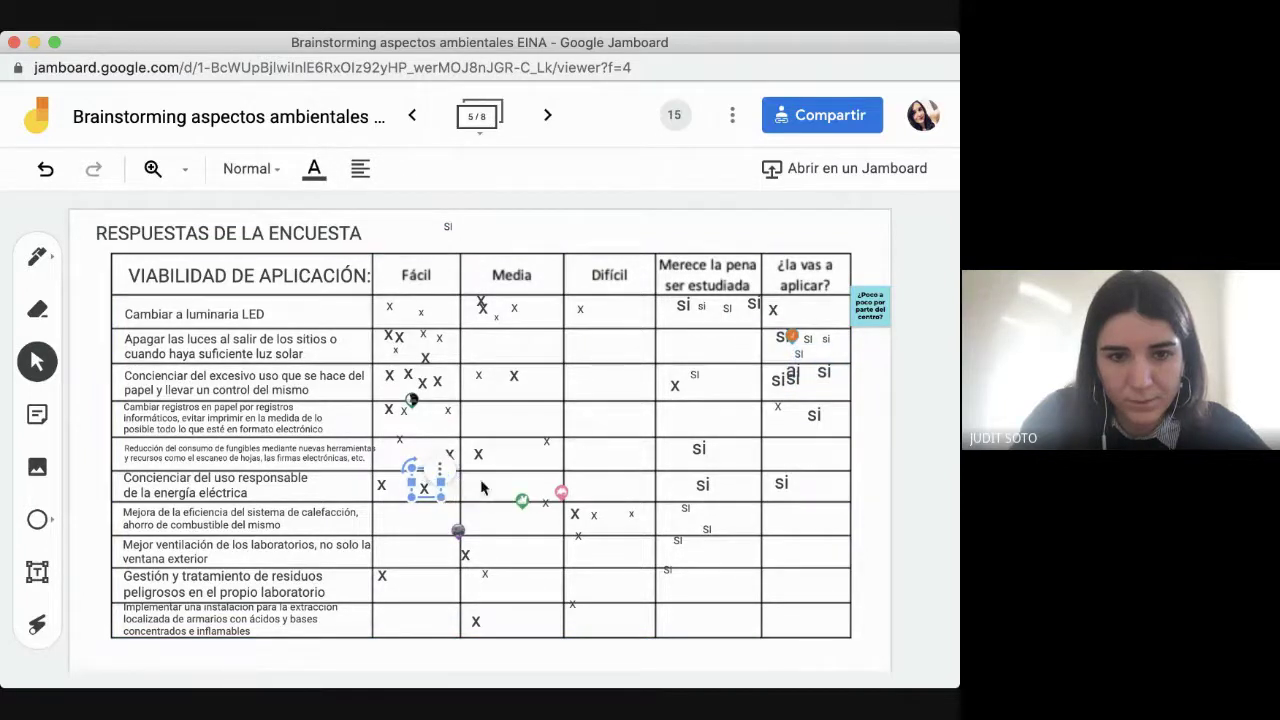
Step: Move the small x on the lower border of the Fácil cell for Reducción del consumo de fungibles up into that cell
left_click(453, 466)
left_click_drag(550, 453, 440, 487)
key("super+z")
left_click(453, 468)
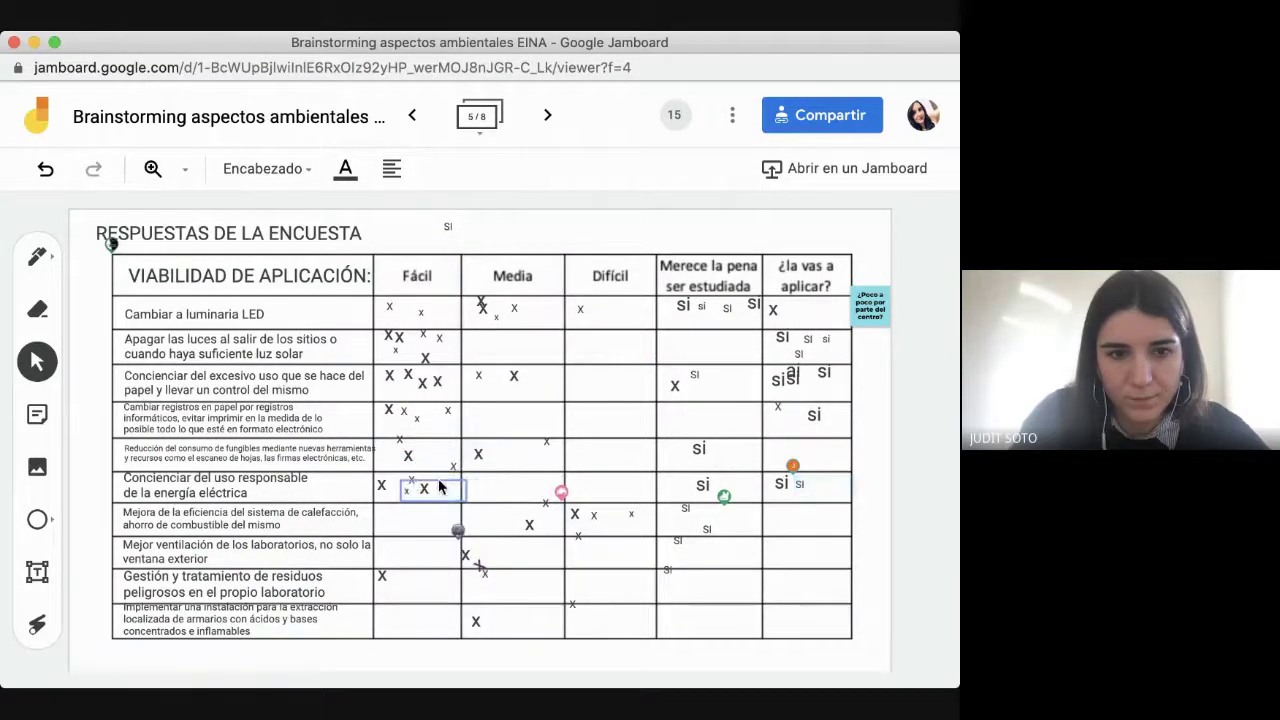
right_click(453, 474)
left_click(450, 463)
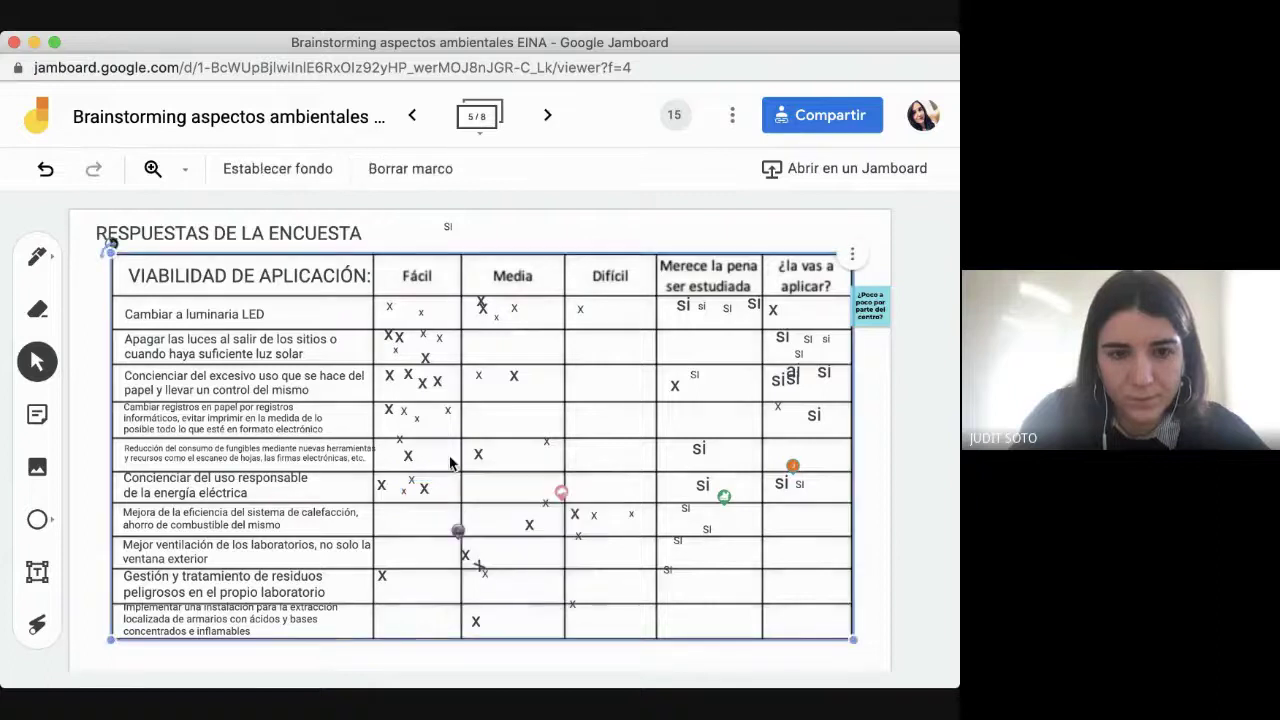
left_click_drag(451, 468, 433, 458)
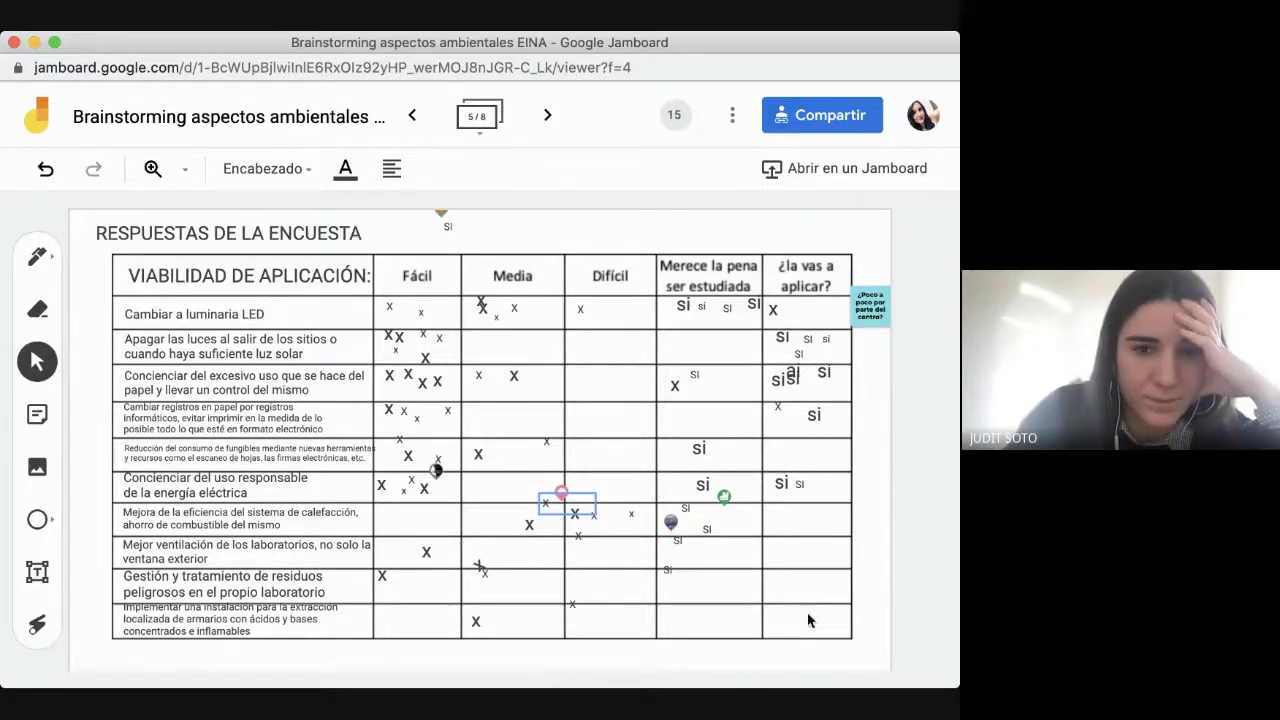
Step: Separate the overlapping answers under ¿la vas a aplicar? in the excessive paper use row and the overlapping large Xs under Media for Cambiar a luminaria LED
left_click_drag(790, 374, 800, 389)
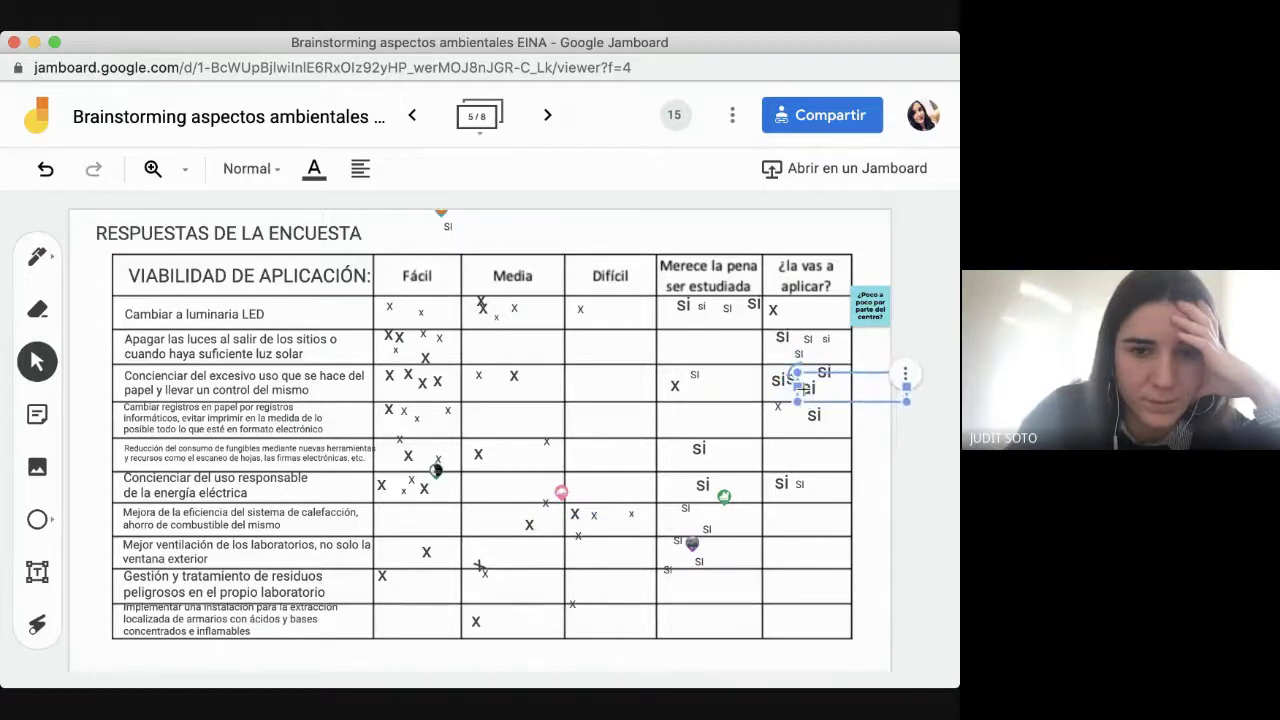
left_click(878, 466)
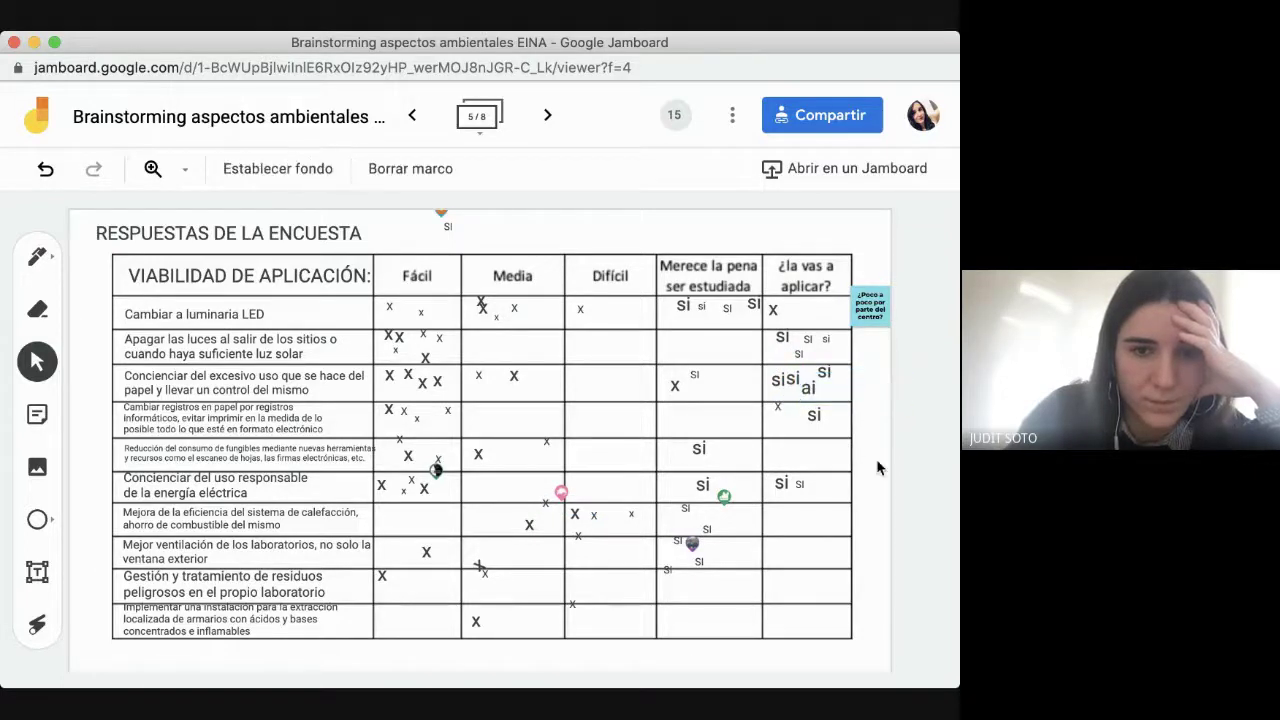
left_click_drag(488, 314, 502, 320)
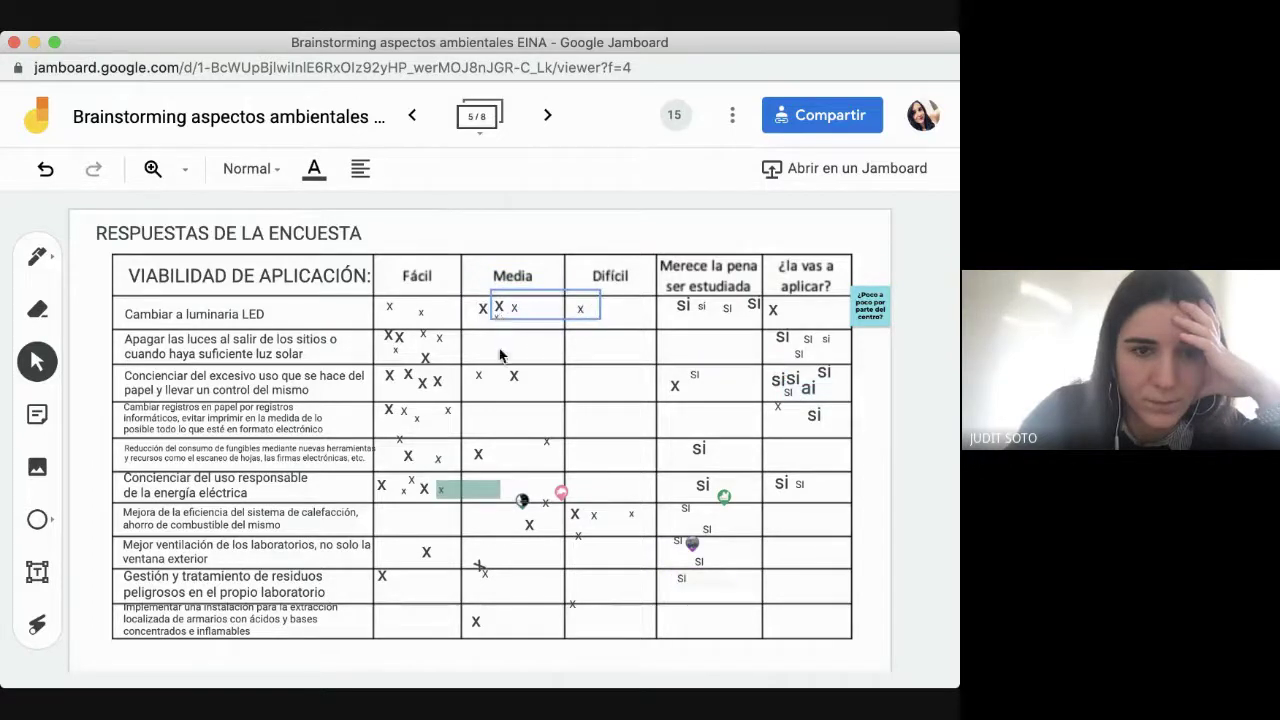
Step: Bring the small x on the upper border of the Fácil cell for Reducción del consumo de fungibles into the cell, clear of the large X
left_click(400, 441)
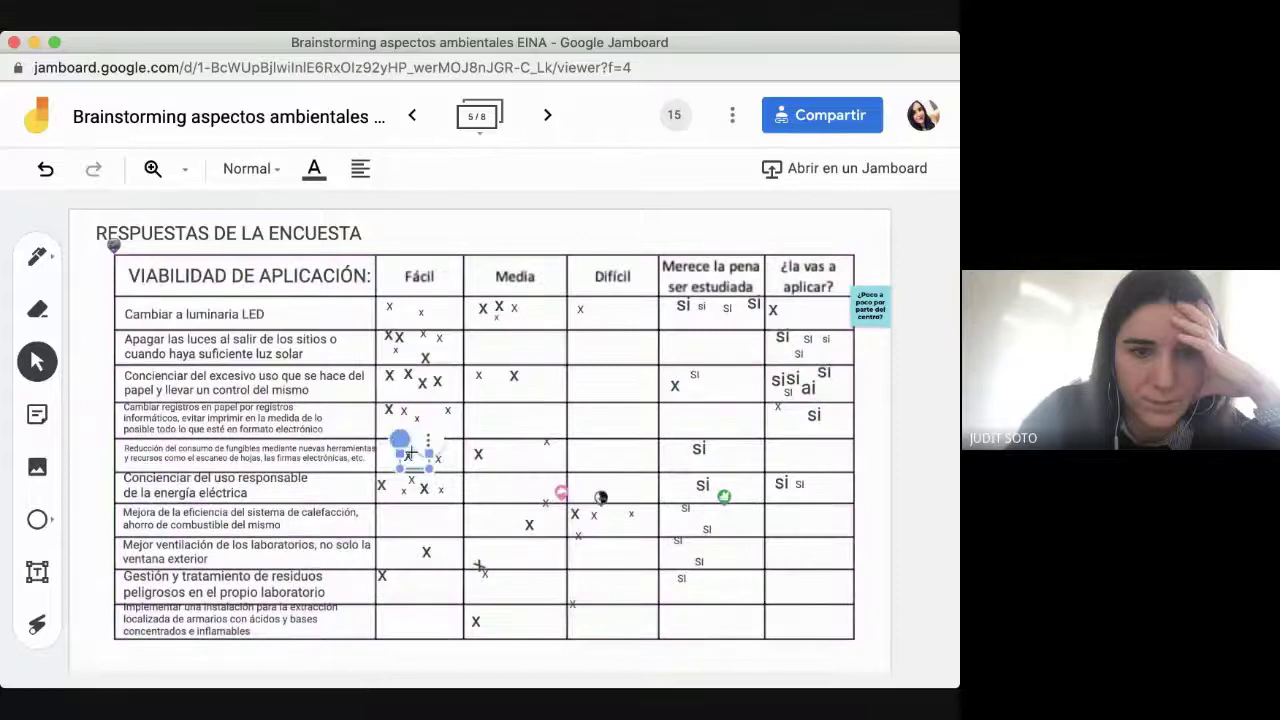
key("ctrl+z")
left_click_drag(402, 462, 403, 467)
left_click(441, 427)
left_click(398, 441)
left_click_drag(394, 432, 432, 452)
key("ctrl+z")
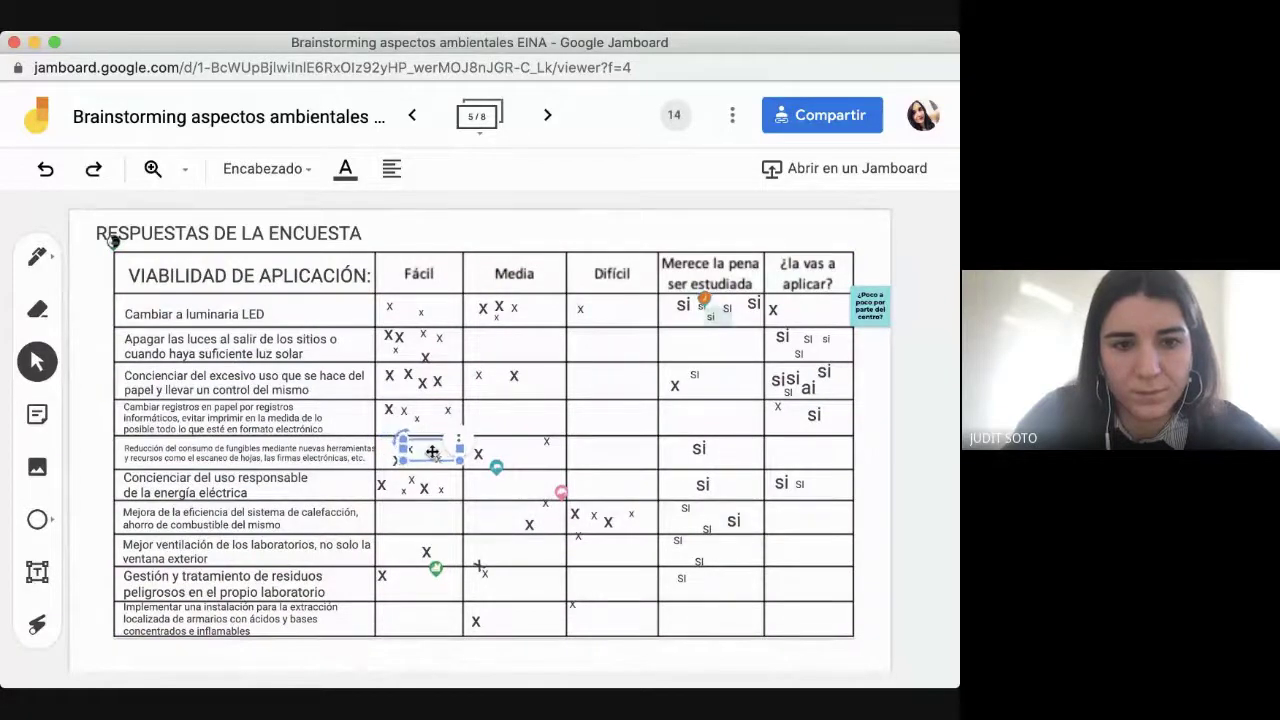
left_click(485, 584)
left_click(478, 565)
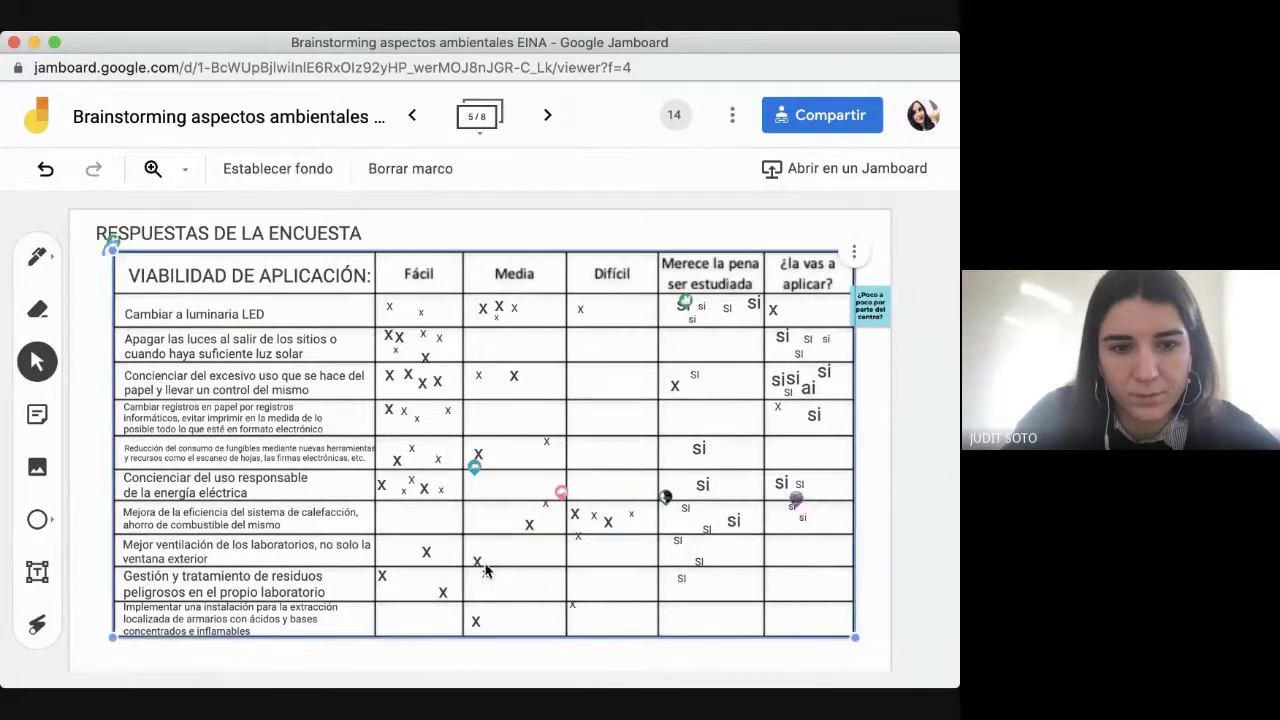
left_click(568, 588)
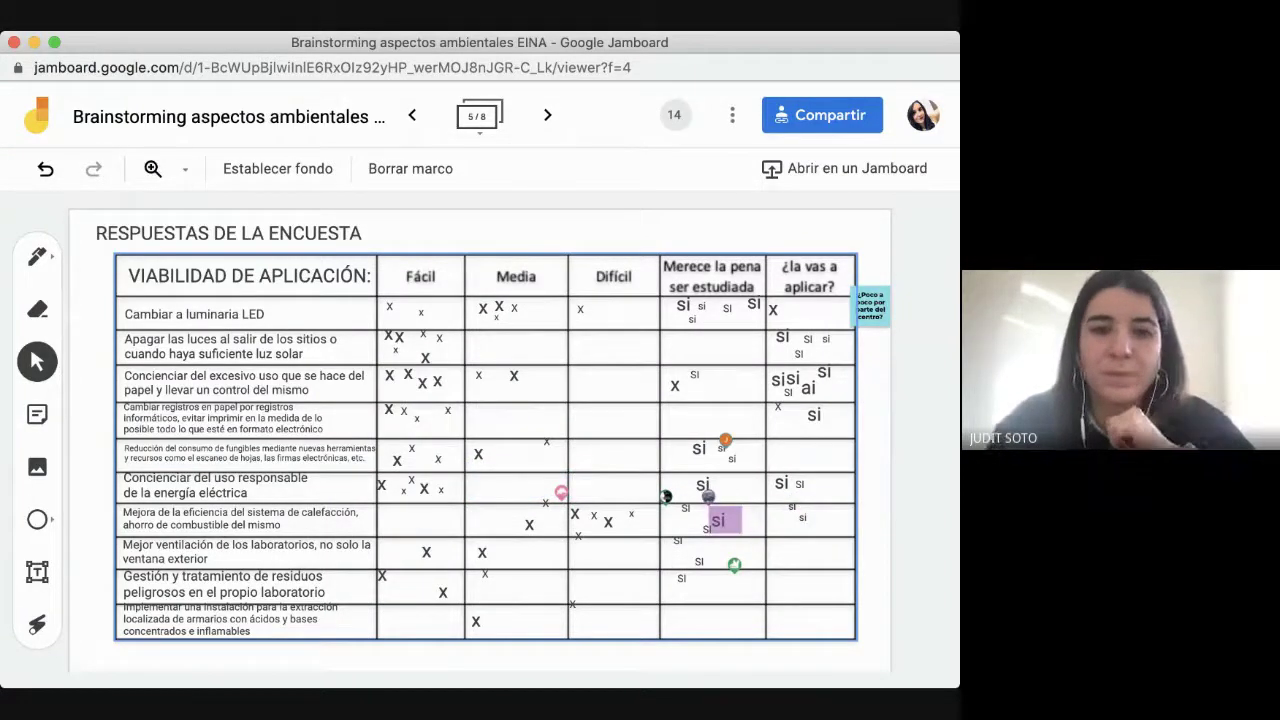
left_click(687, 598)
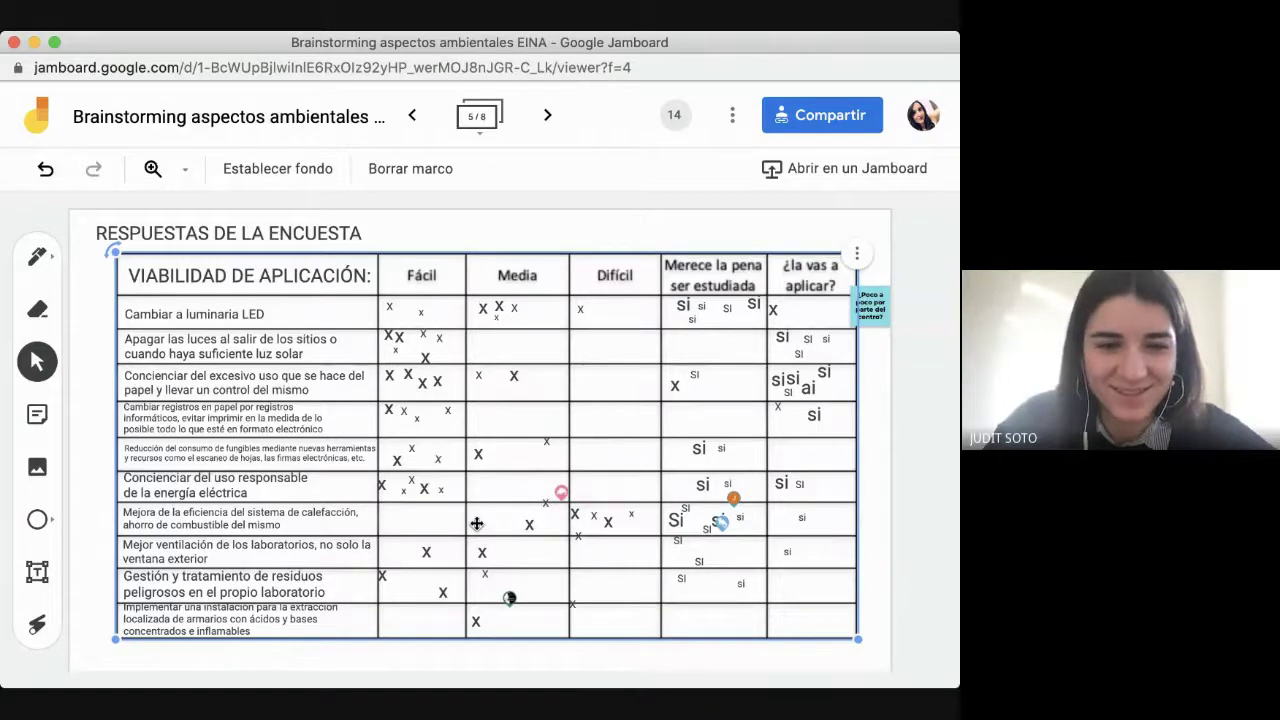
Step: Move the small x on the upper border of the Difícil cell for Implementar una instalación down into the cell
left_click(575, 607)
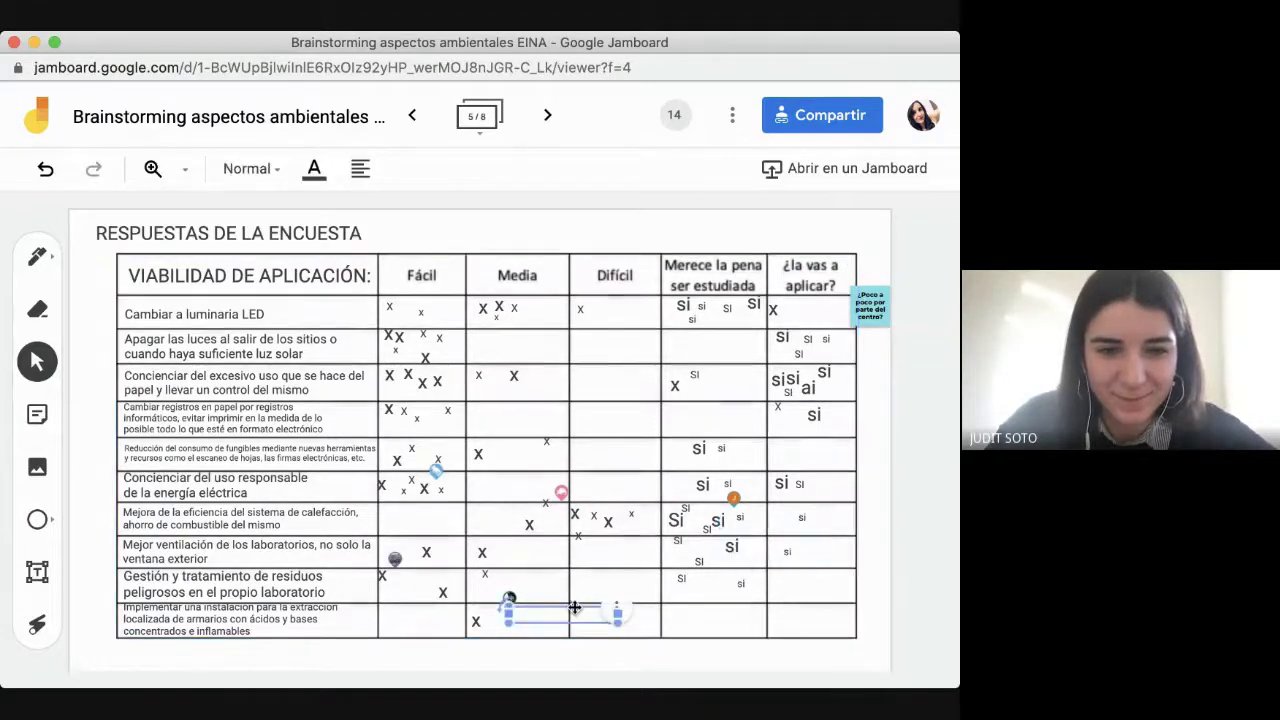
left_click_drag(573, 607, 571, 616)
double_click(571, 617)
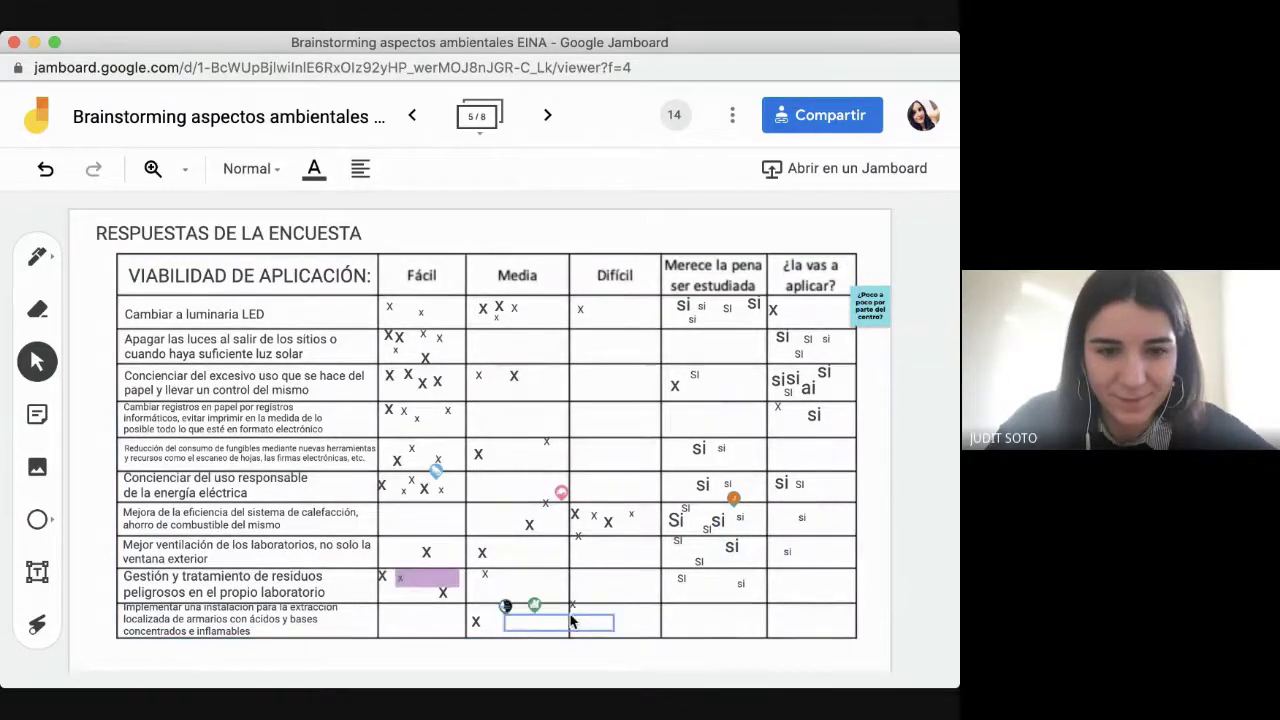
left_click(571, 604)
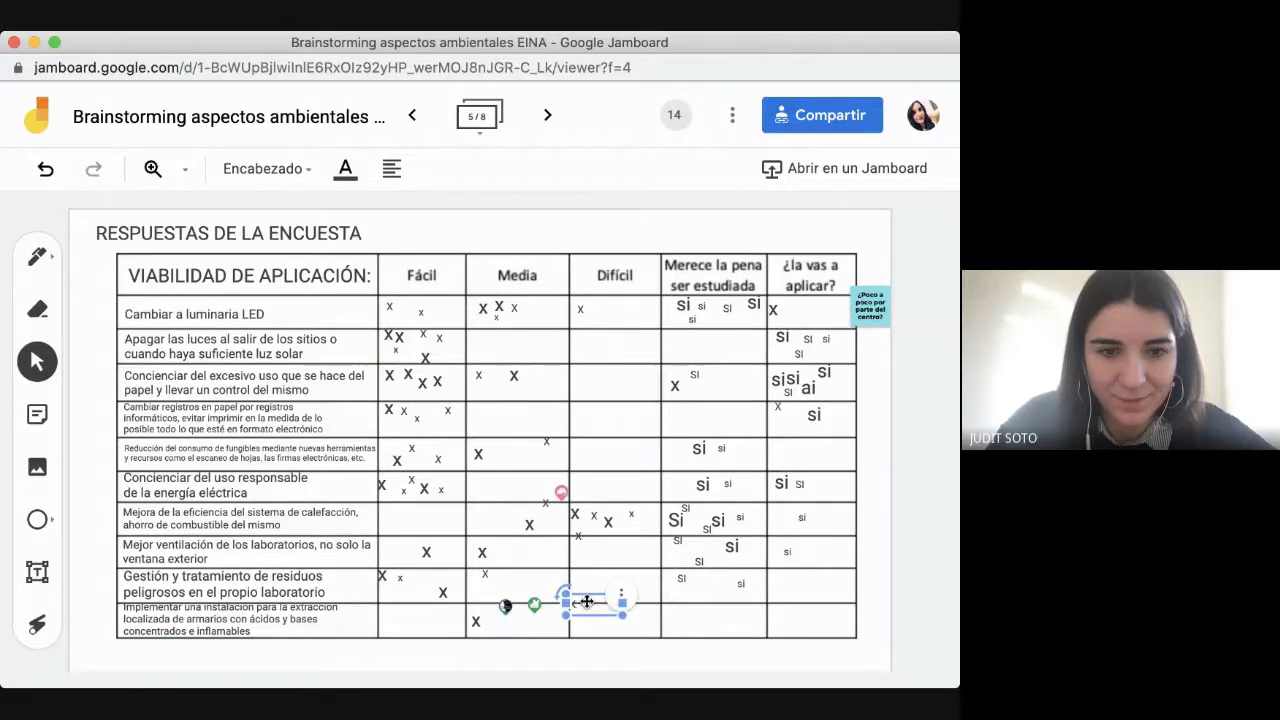
left_click_drag(587, 600, 587, 606)
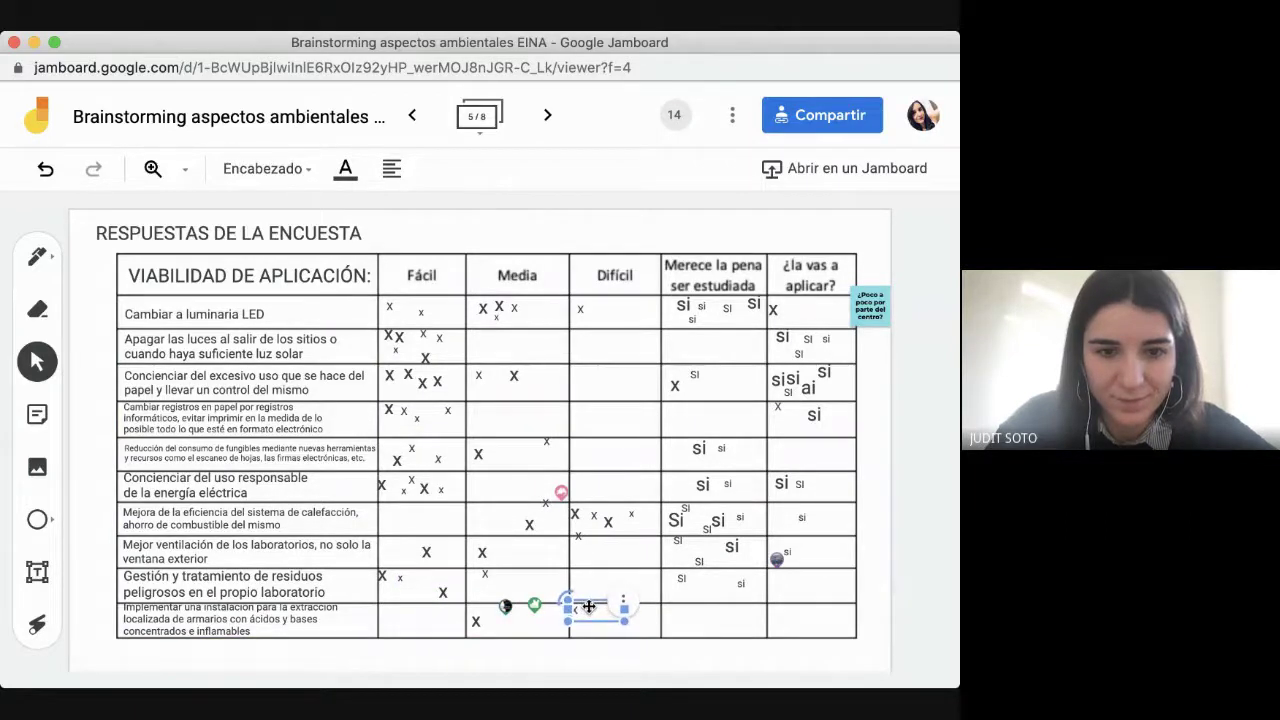
Step: Narrow the text box of the small x on the Difícil border between Mejora de la eficiencia and Mejor ventilación
left_click(580, 537)
left_click_drag(630, 523, 550, 524)
left_click(577, 540)
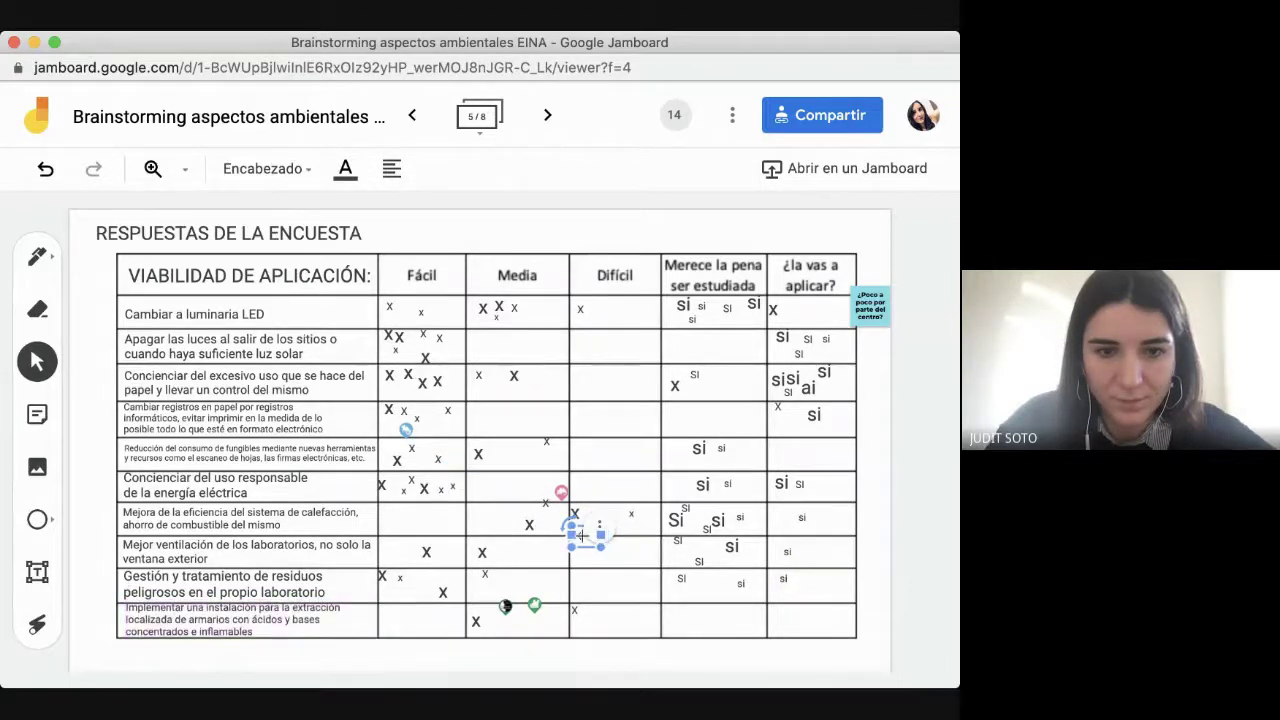
left_click_drag(572, 525, 581, 553)
key("super+z")
key("ctrl+z")
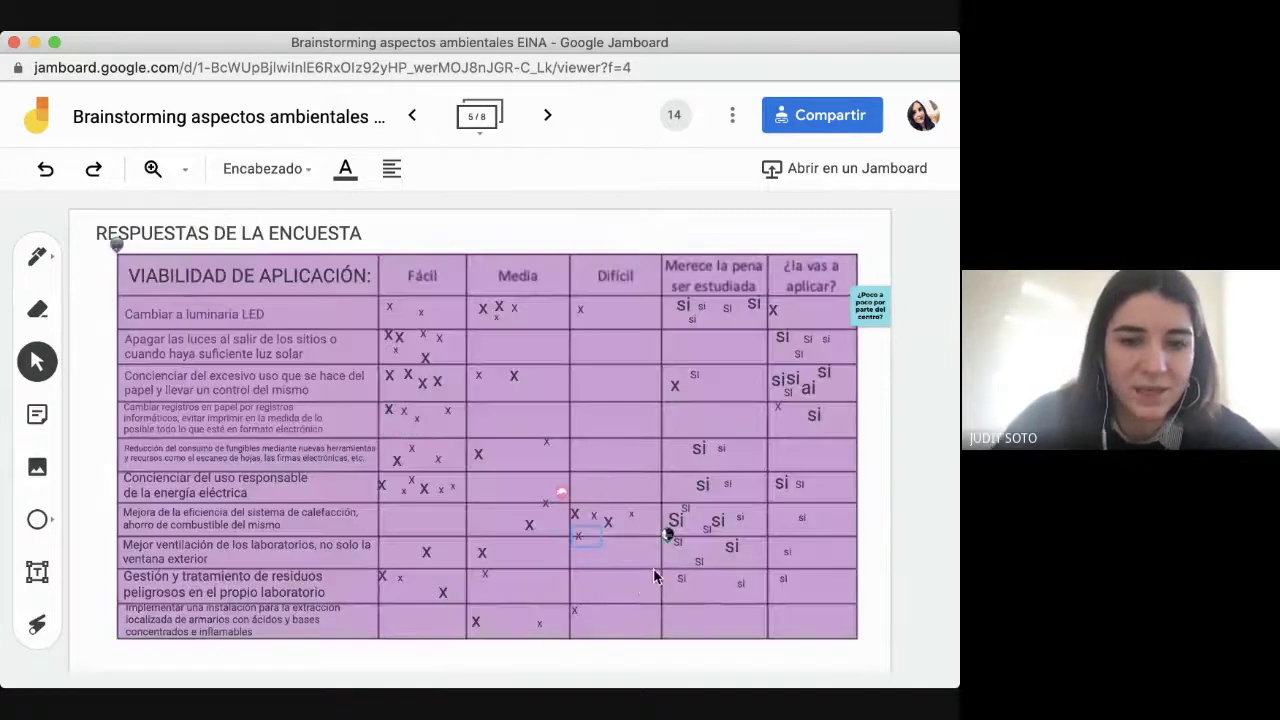
Step: Rotate the small x on the lower Difícil border of Mejora de la eficiencia and move it up into that cell
left_click_drag(571, 525, 588, 541)
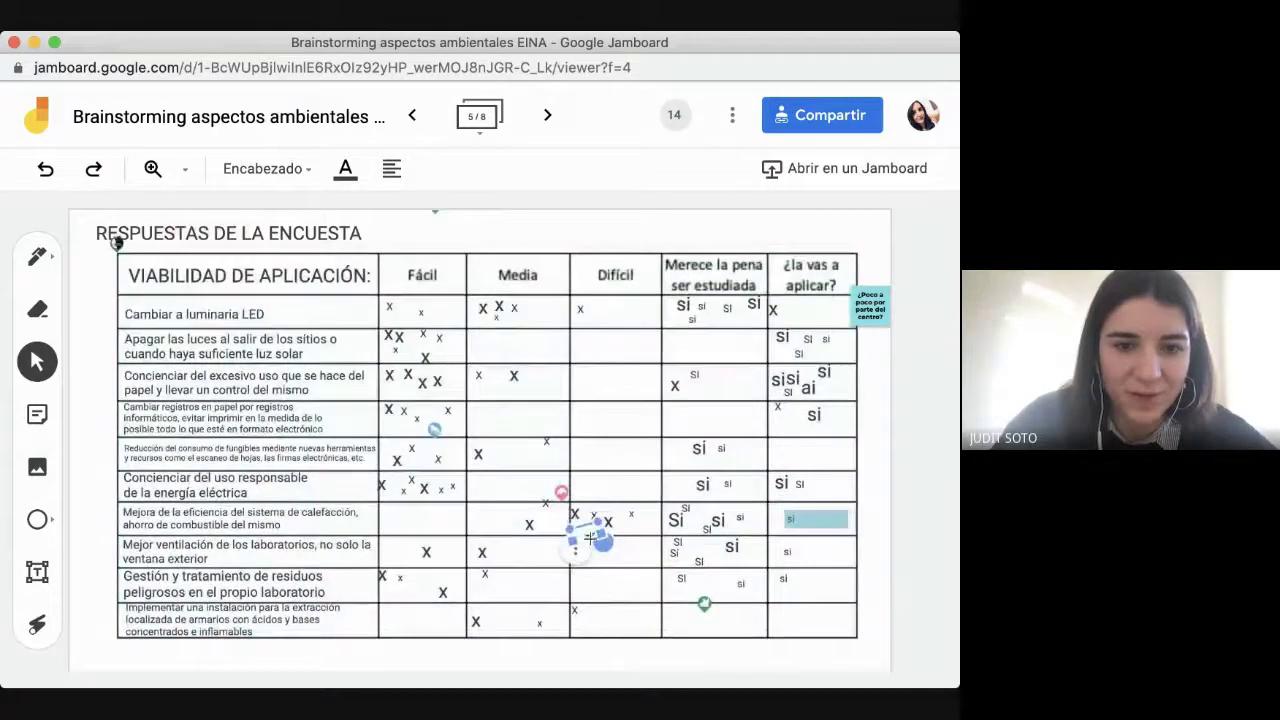
left_click(627, 481)
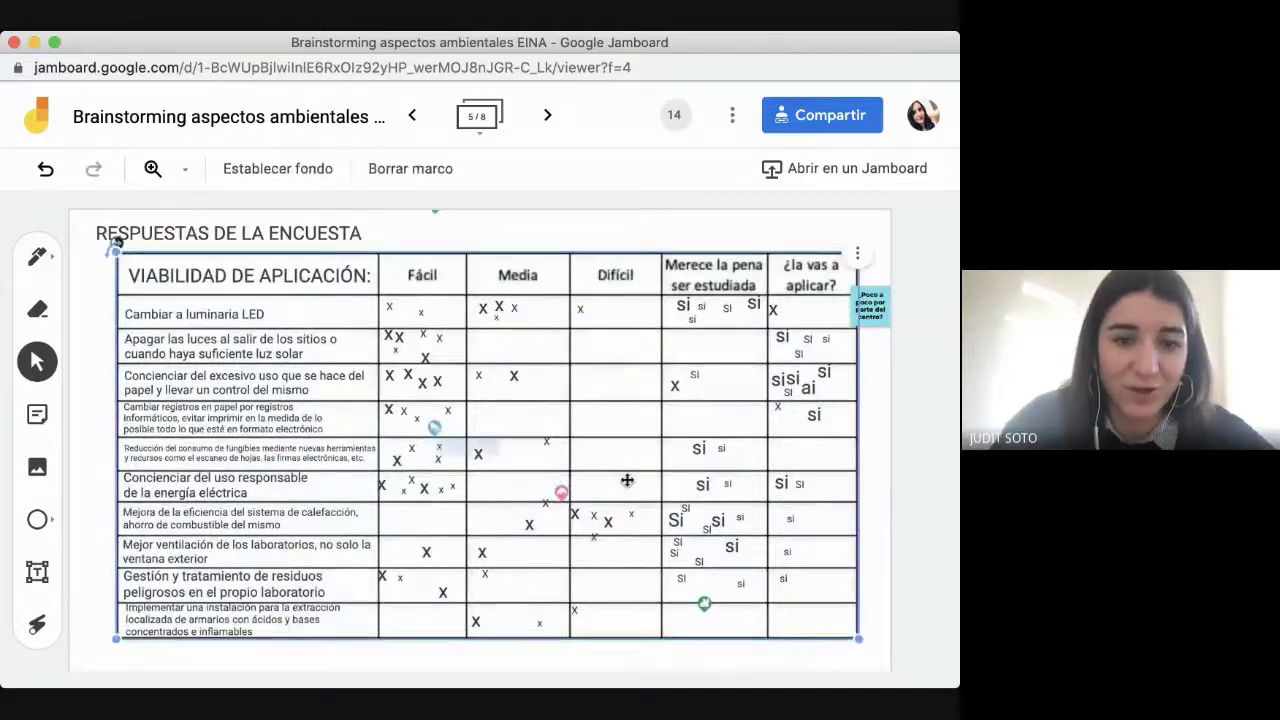
left_click(596, 541)
left_click_drag(600, 547, 591, 520)
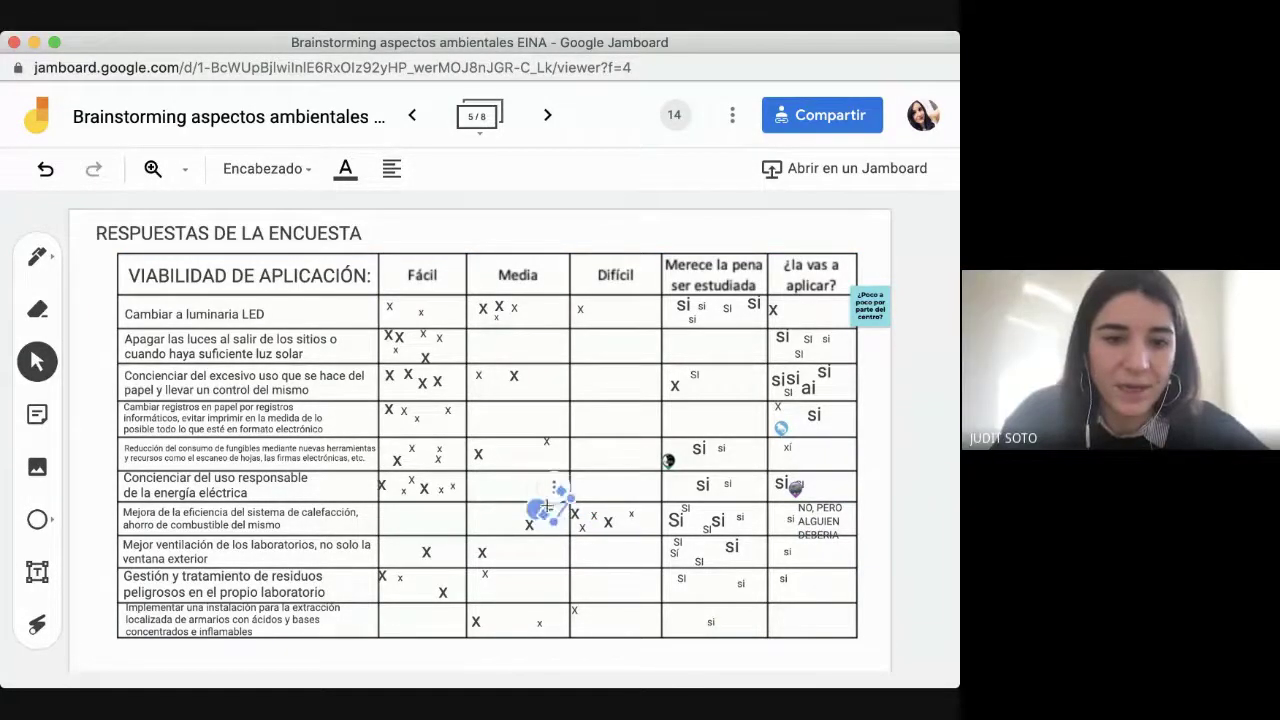
Step: Rotate the small x on the upper Media border of Mejora de la eficiencia and bring it down into that cell
left_click(617, 496)
left_click(550, 505)
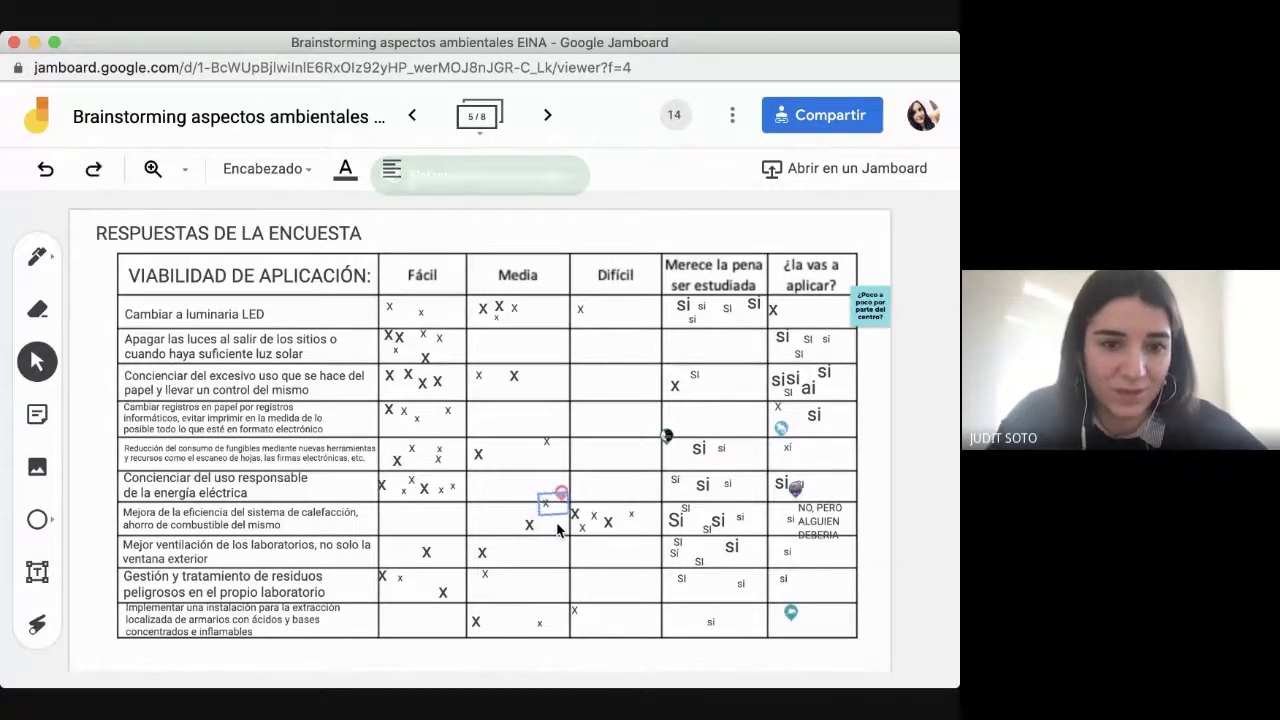
left_click(547, 524)
left_click(594, 471)
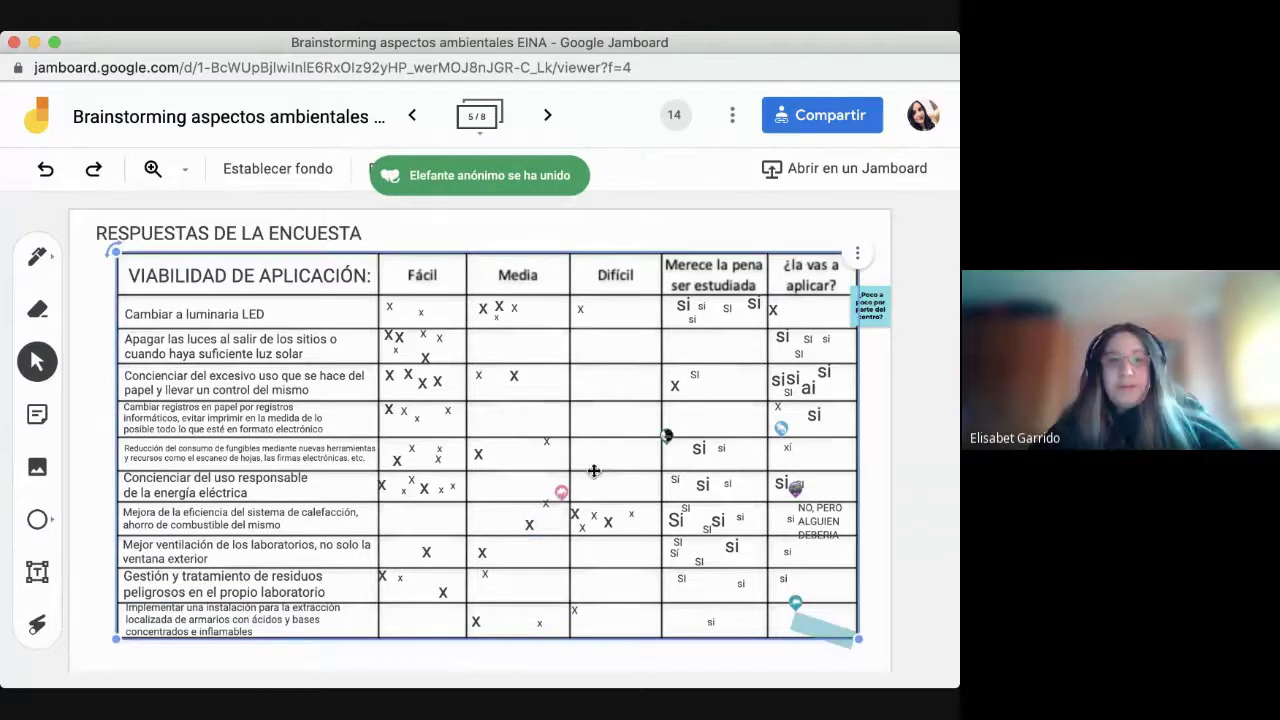
left_click(552, 506)
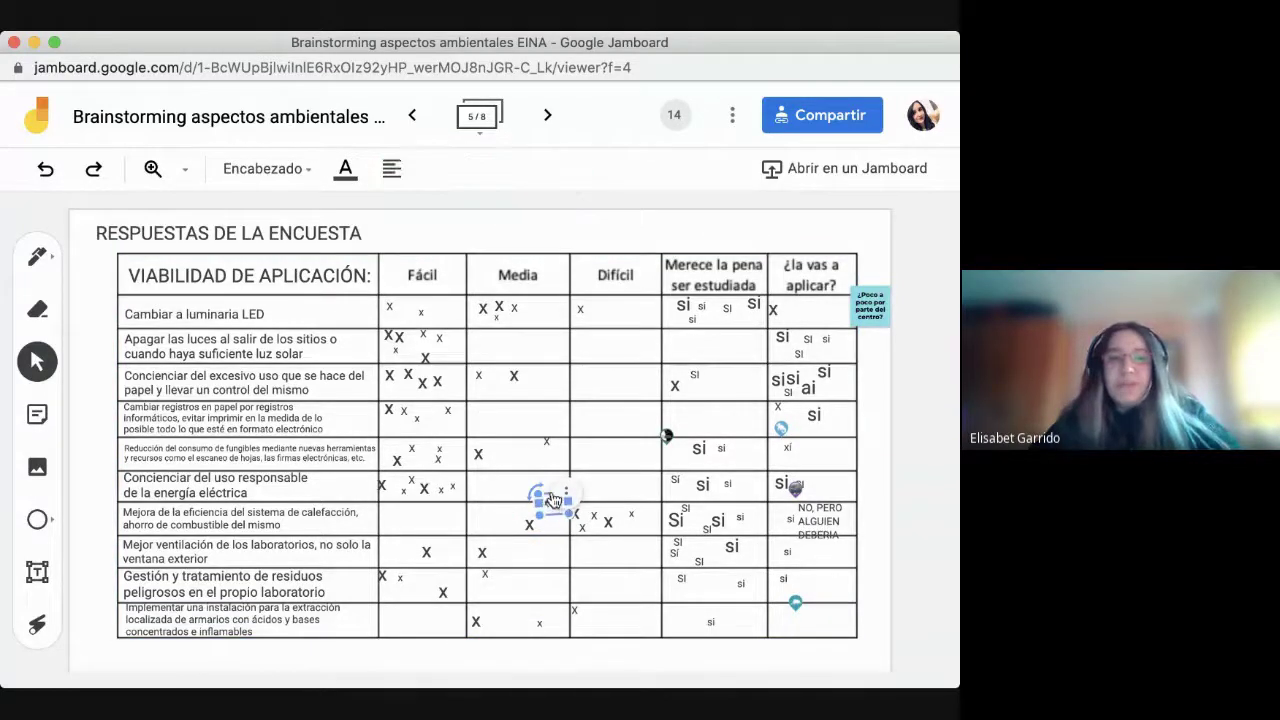
left_click_drag(538, 494, 543, 490)
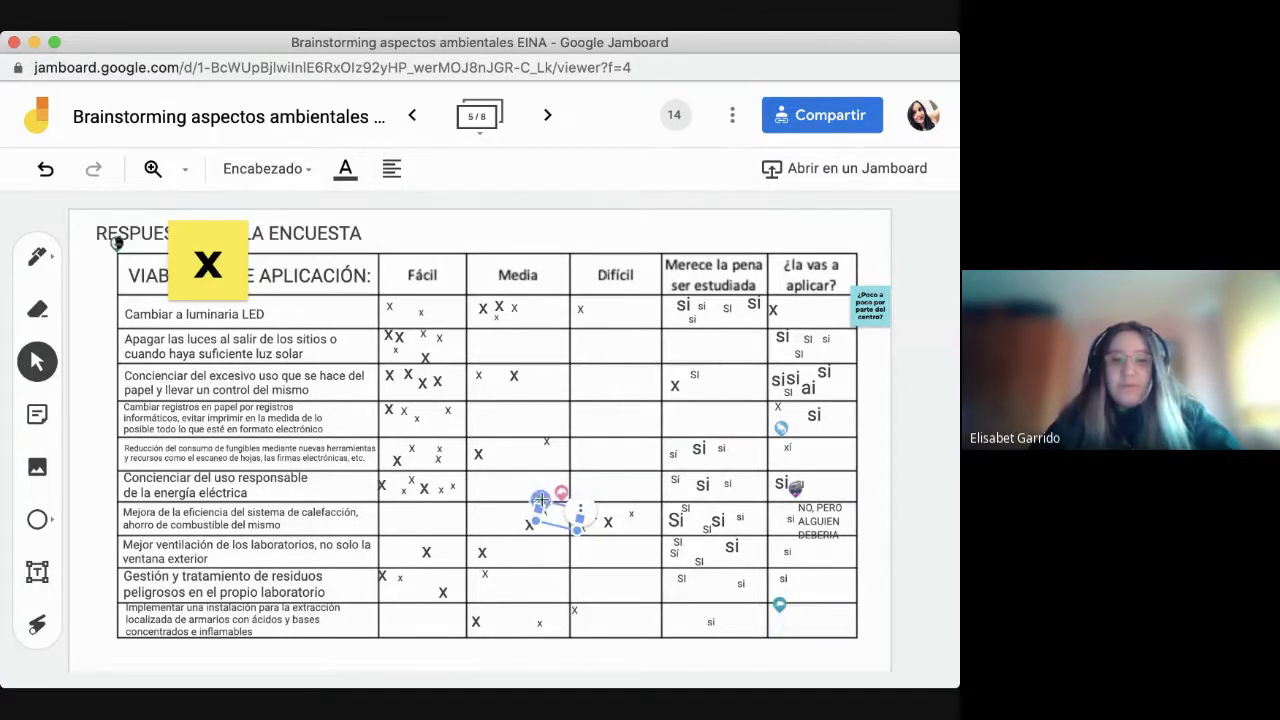
left_click_drag(538, 500, 592, 438)
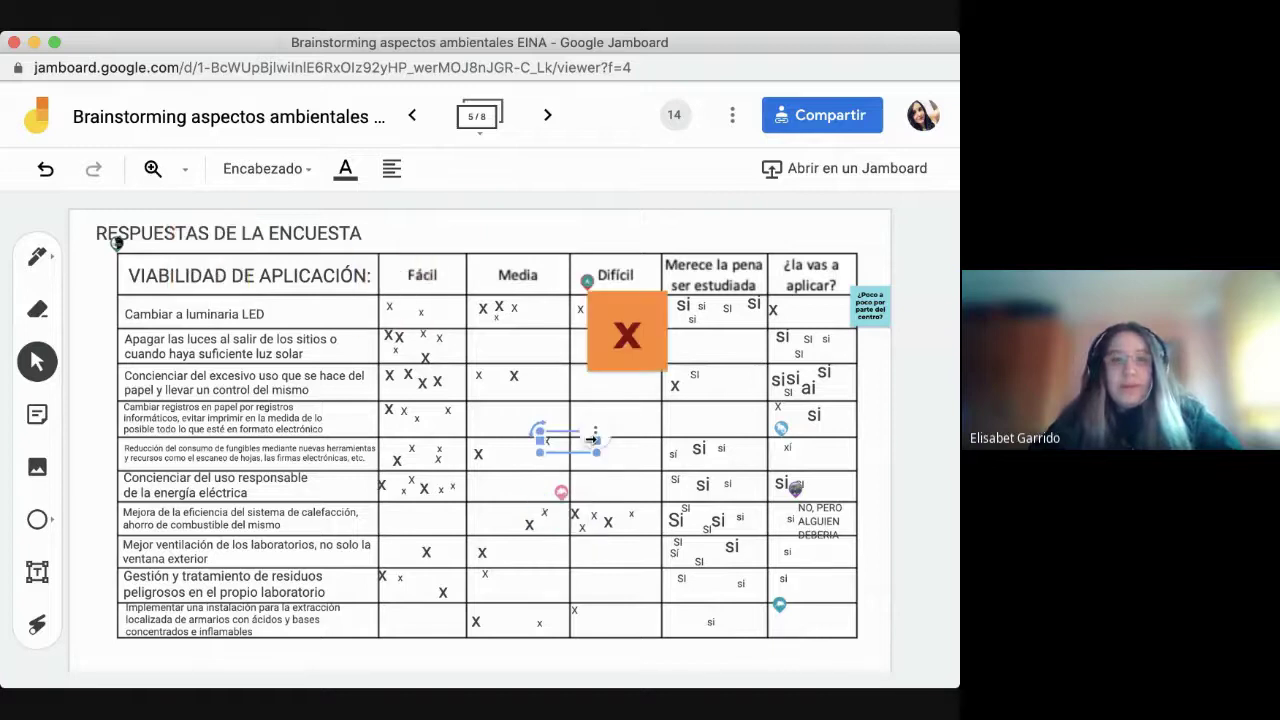
Step: Try to place an x text over the yellow note in the Difícil cell for Cambiar a luminaria LED, and delete the text box there
left_click(633, 305)
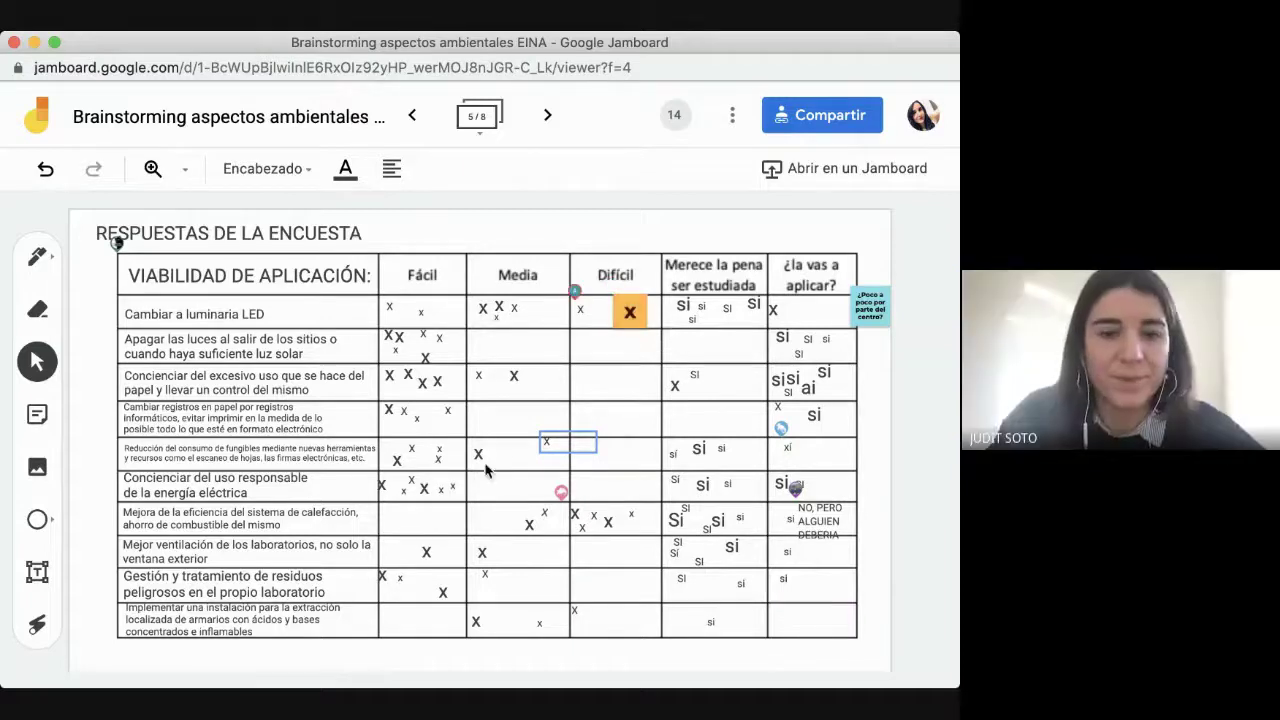
left_click(37, 573)
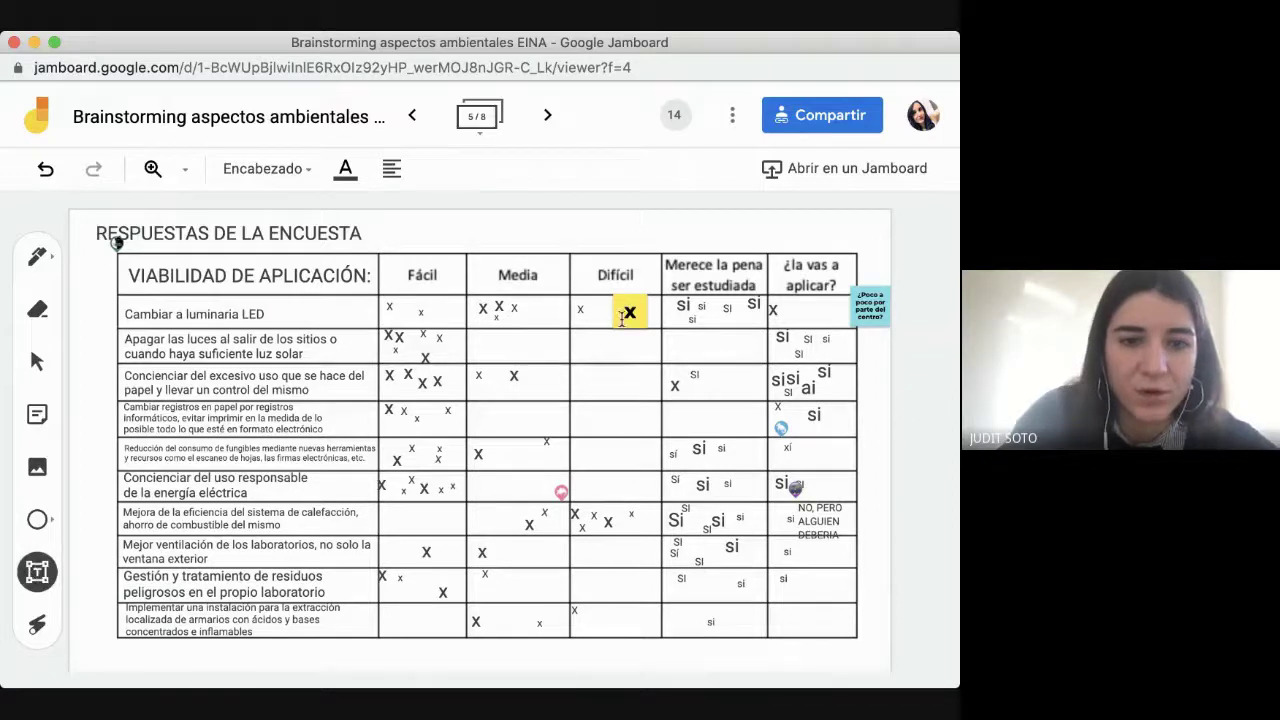
left_click(627, 312)
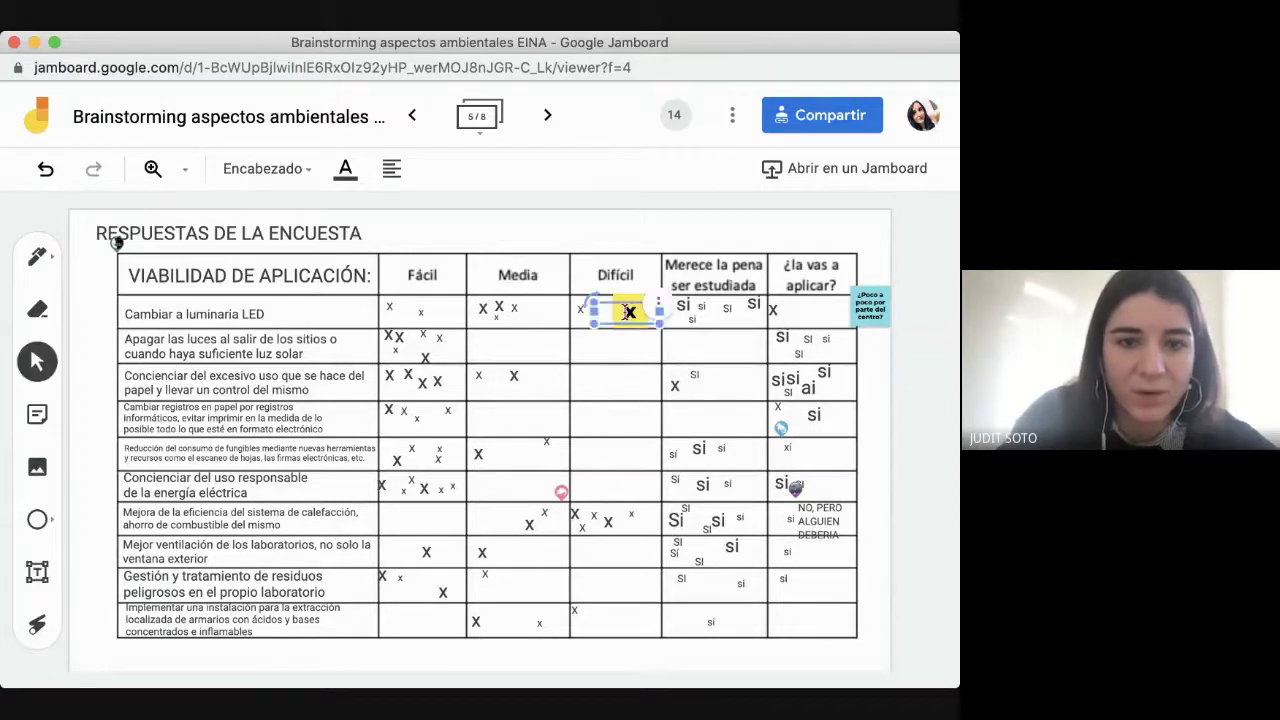
type("x")
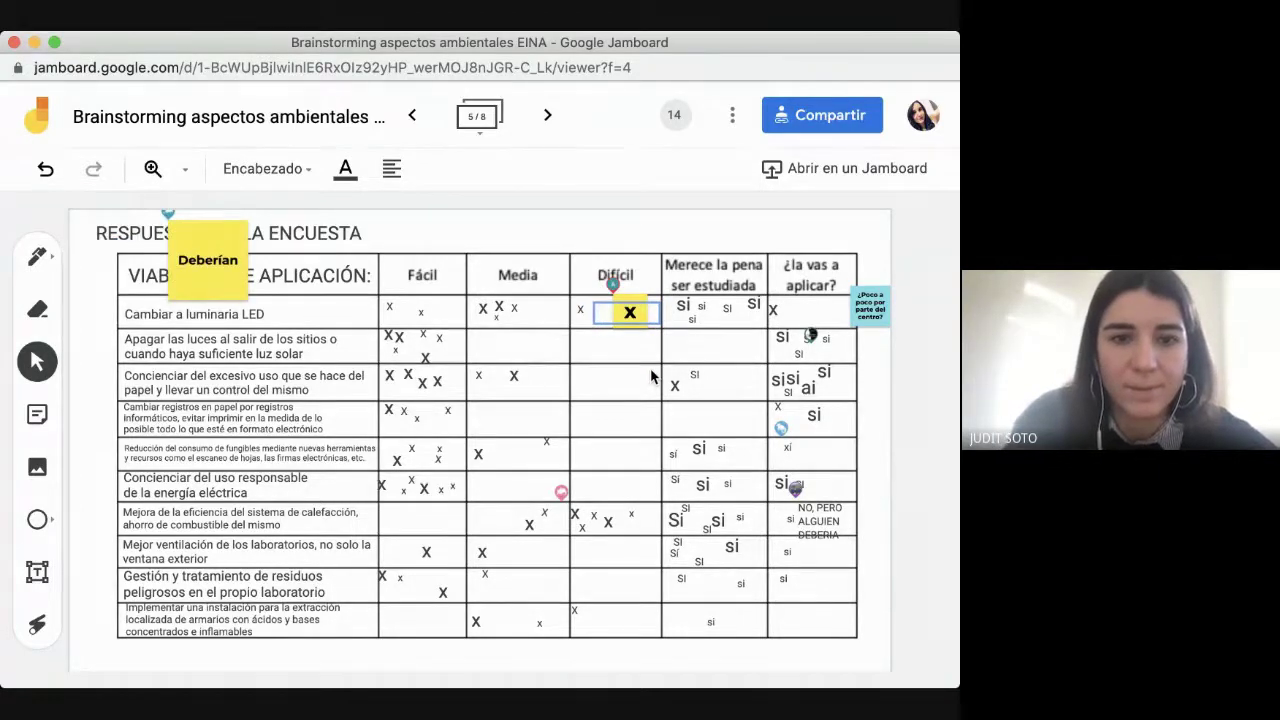
left_click(607, 355)
left_click(606, 322)
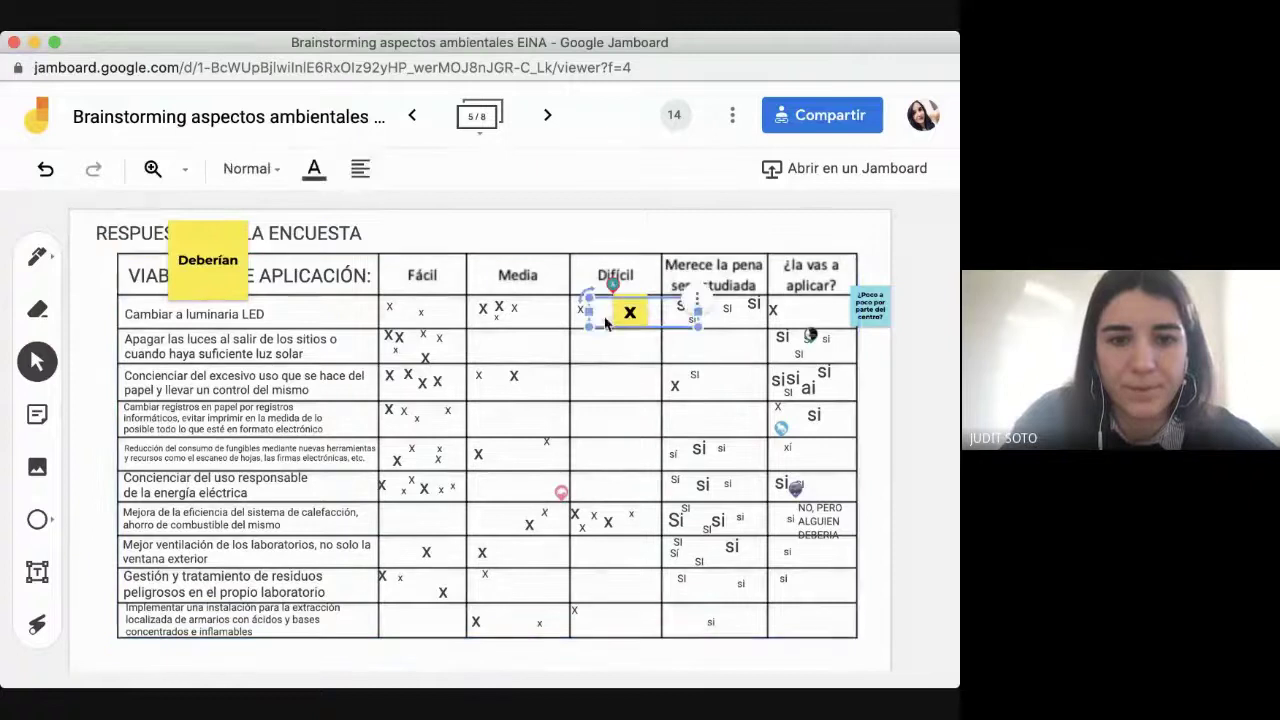
key("Delete")
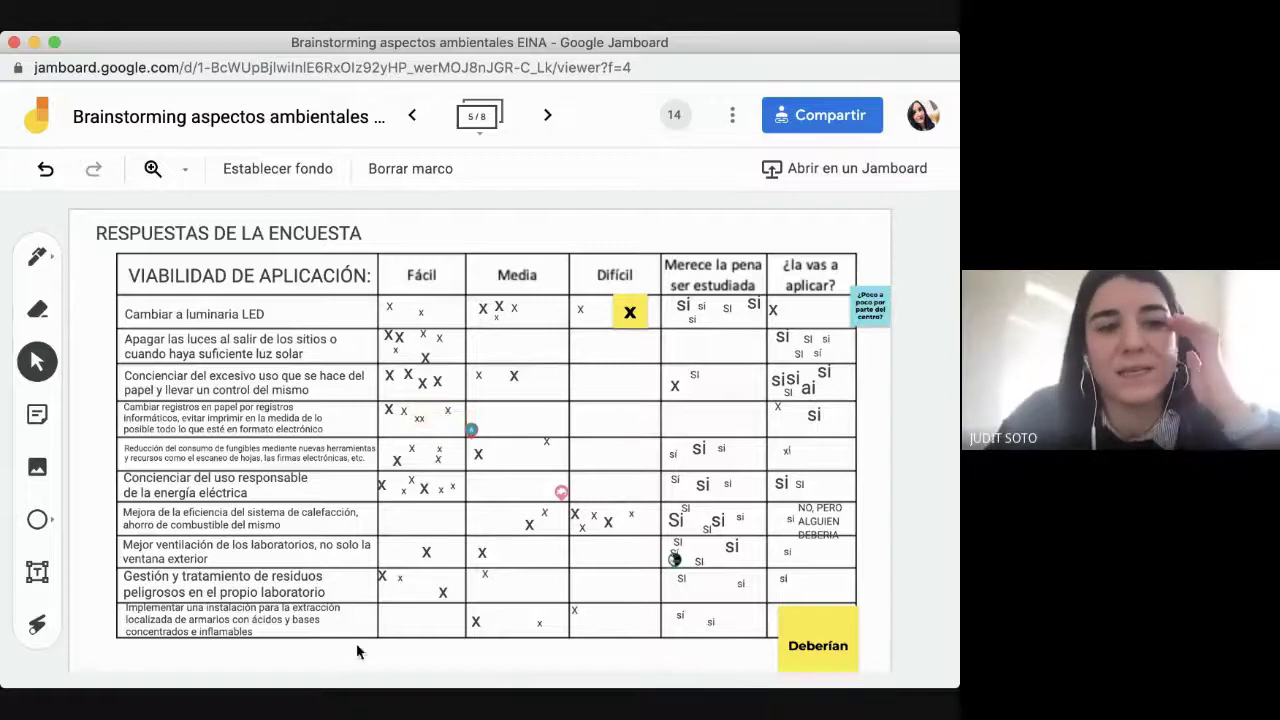
Step: On the next frame, set the Merece la pena SI for Crear puntos de encuentro to the Encabezado text style
left_click(547, 116)
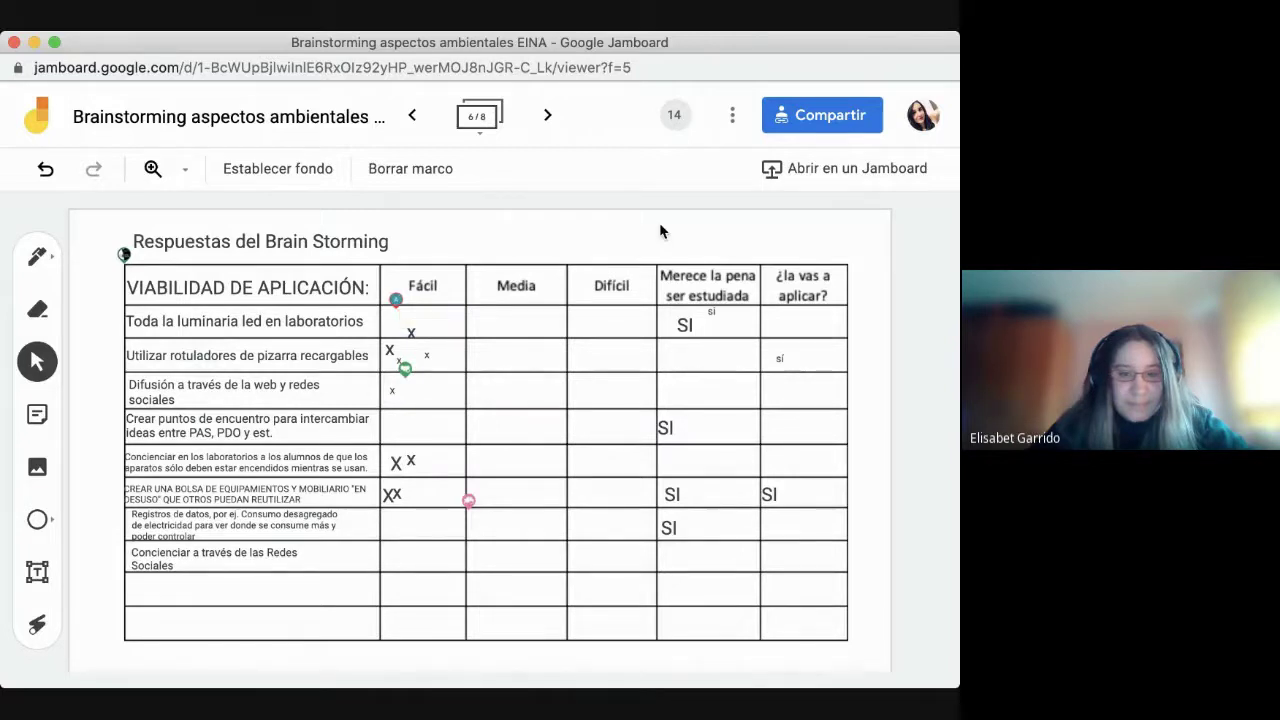
left_click(664, 427)
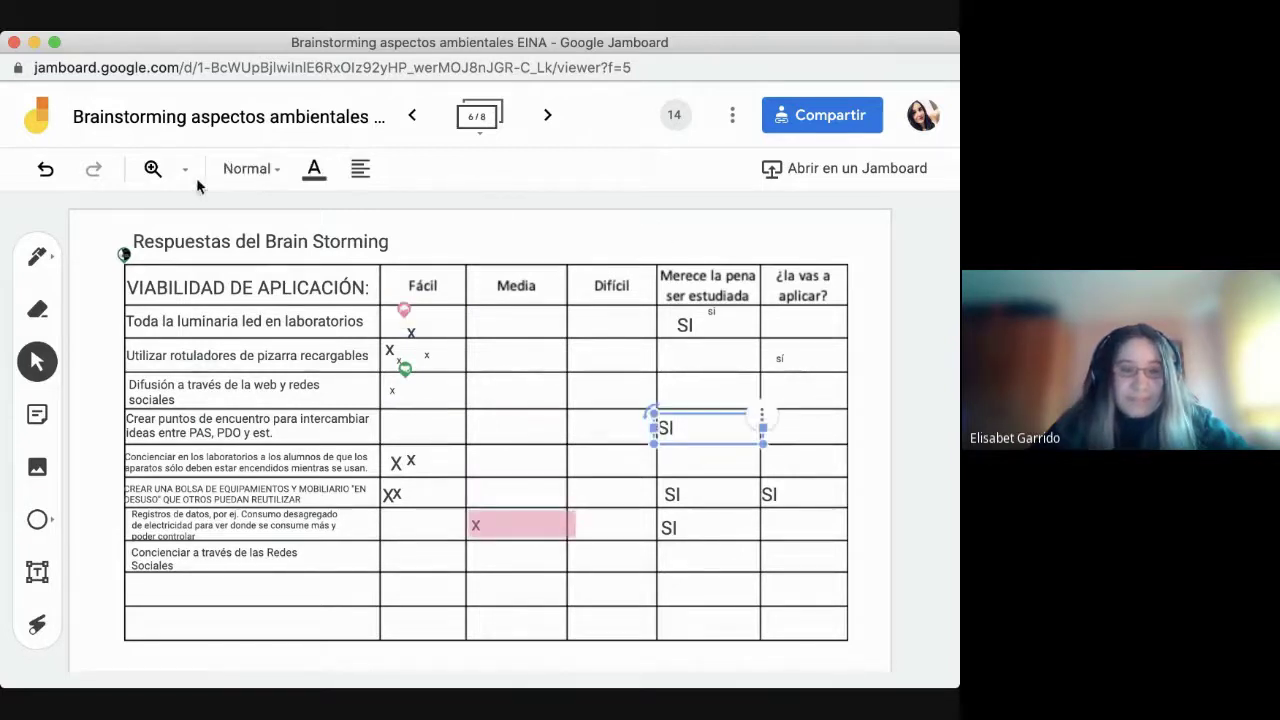
left_click(252, 170)
left_click(305, 436)
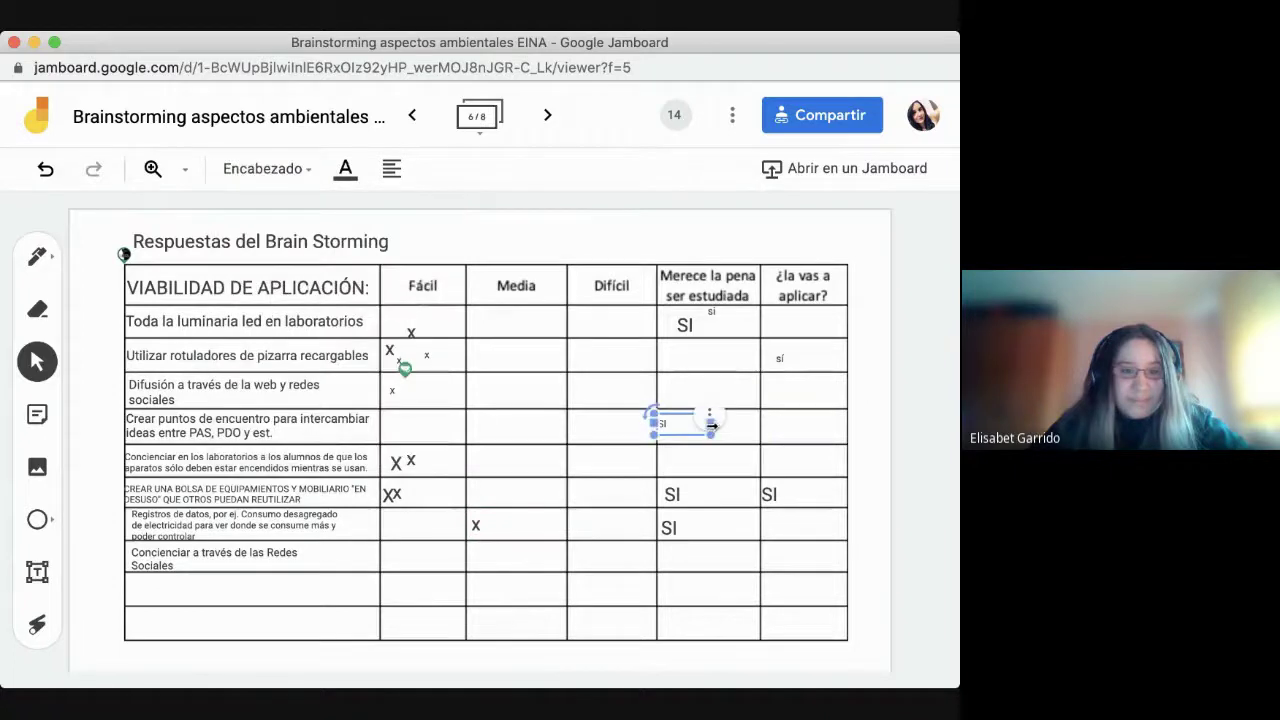
Step: Set the Merece la pena SI marks for Crear una bolsa de equipamientos and Registros de datos to Encabezado, narrowing the latter's text box
left_click(673, 494)
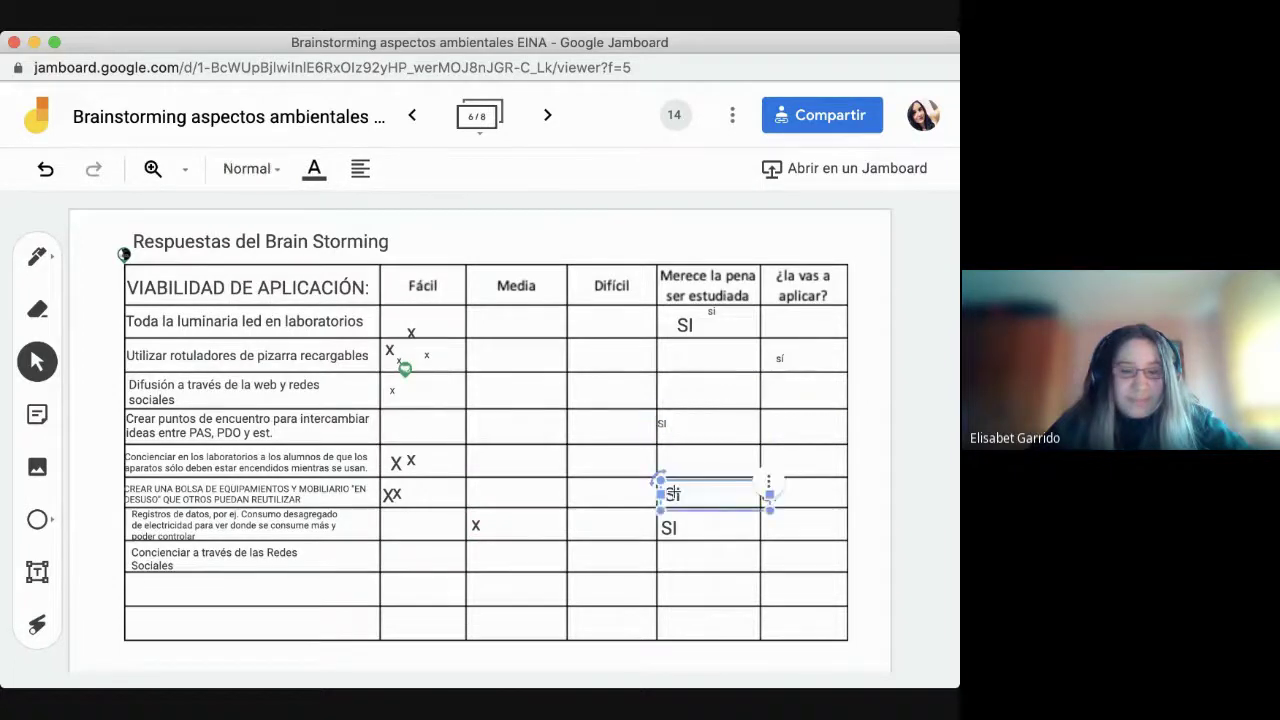
left_click(250, 169)
left_click(285, 437)
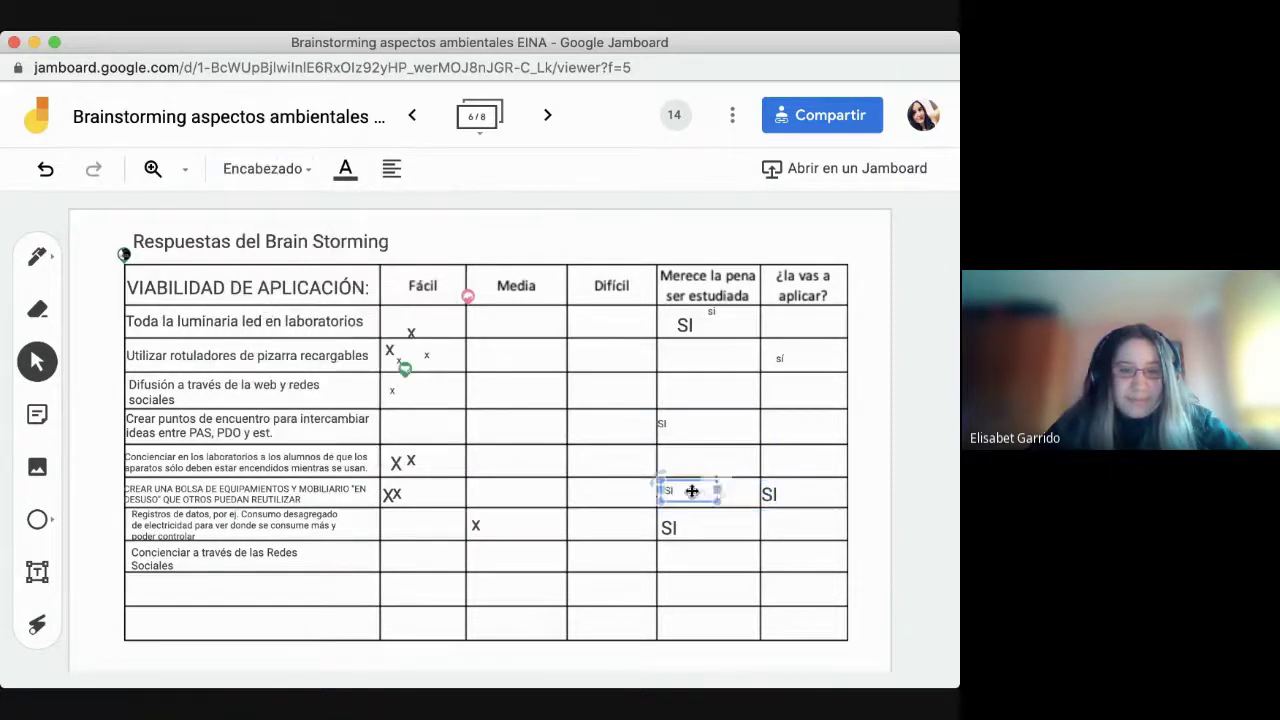
left_click(670, 526)
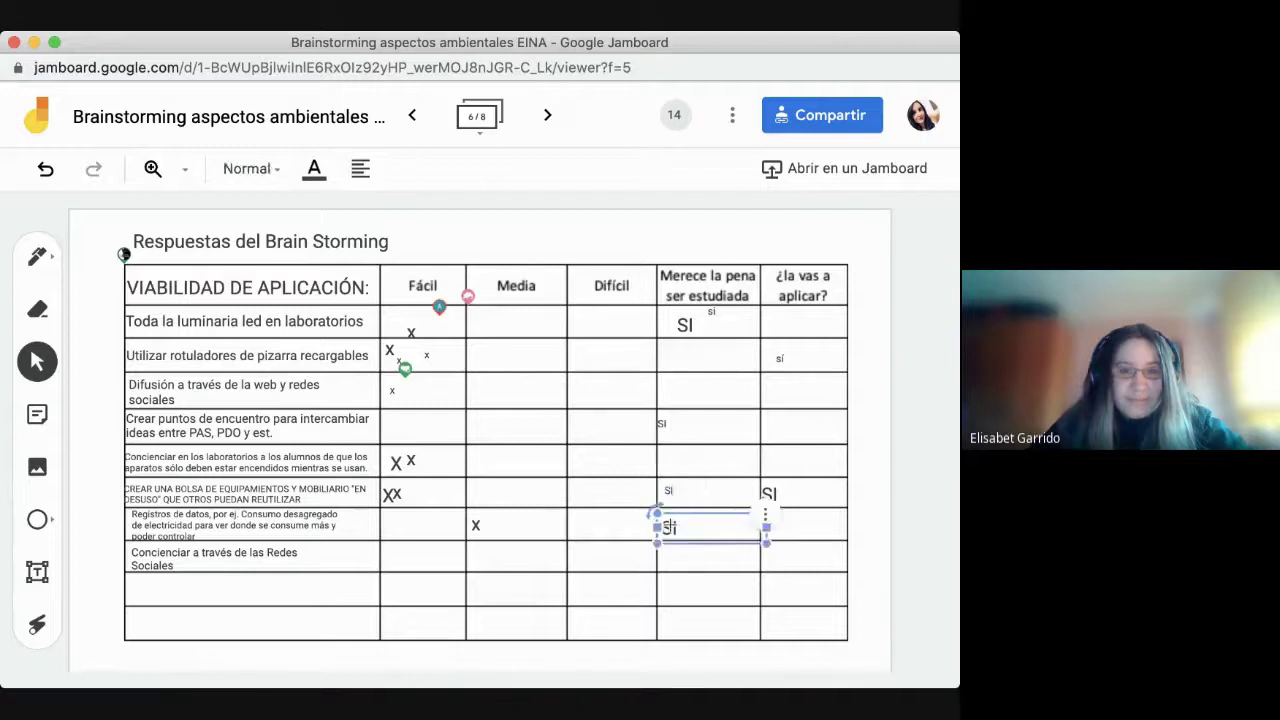
left_click(250, 169)
left_click(293, 439)
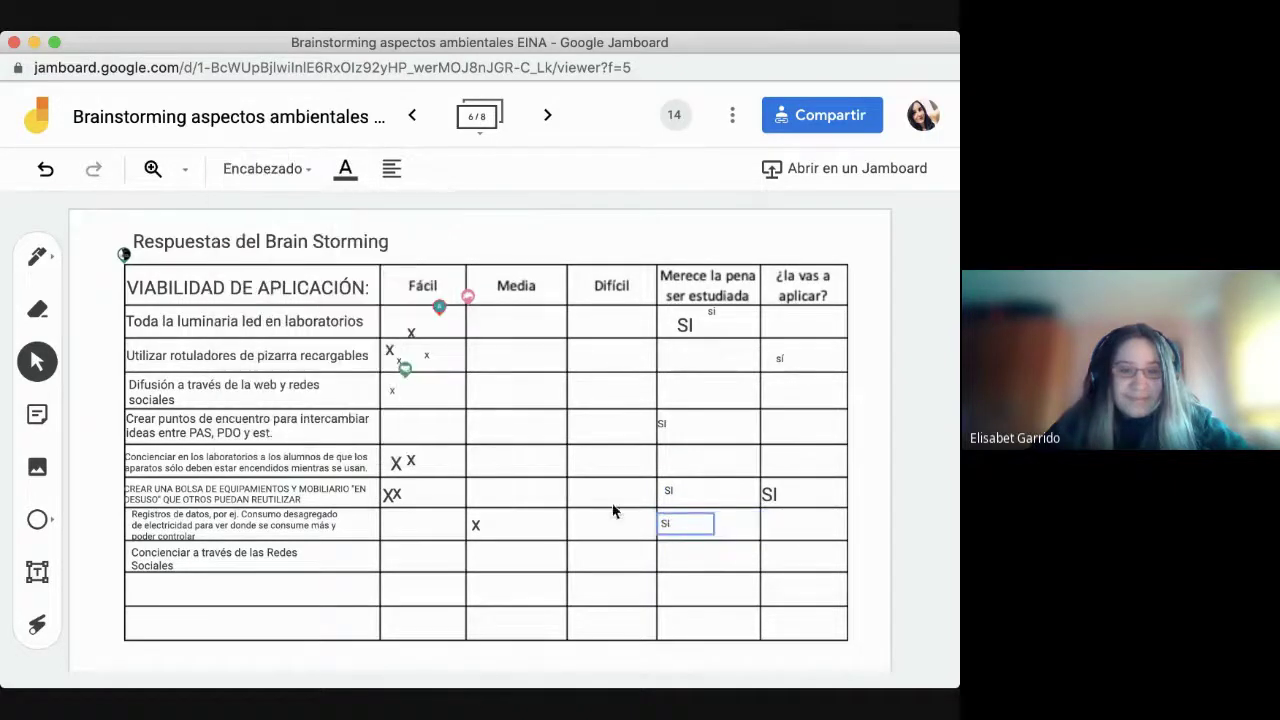
Step: Set the ¿la vas a aplicar? SI for Crear una bolsa de equipamientos to the Encabezado text style
left_click(770, 497)
left_click(247, 169)
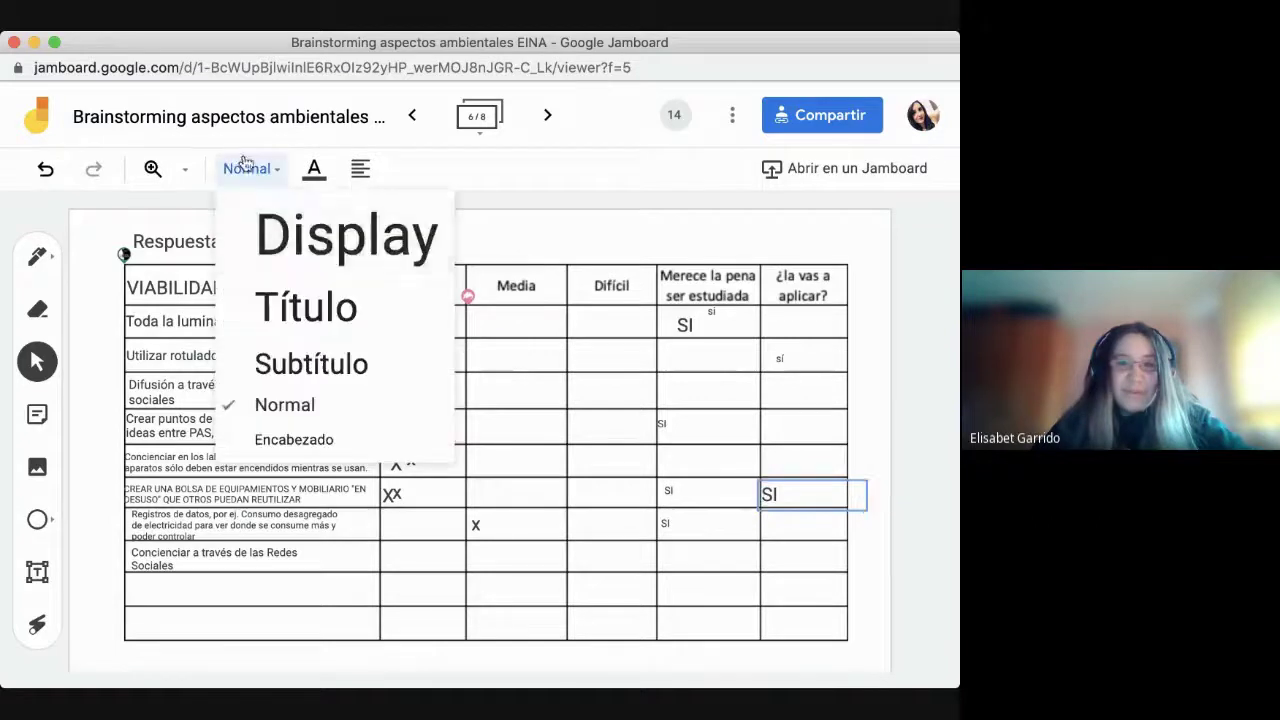
left_click(268, 437)
Step: Set the large Merece la pena SI for Toda la luminaria led en laboratorios to Encabezado and narrow its text box
left_click(685, 325)
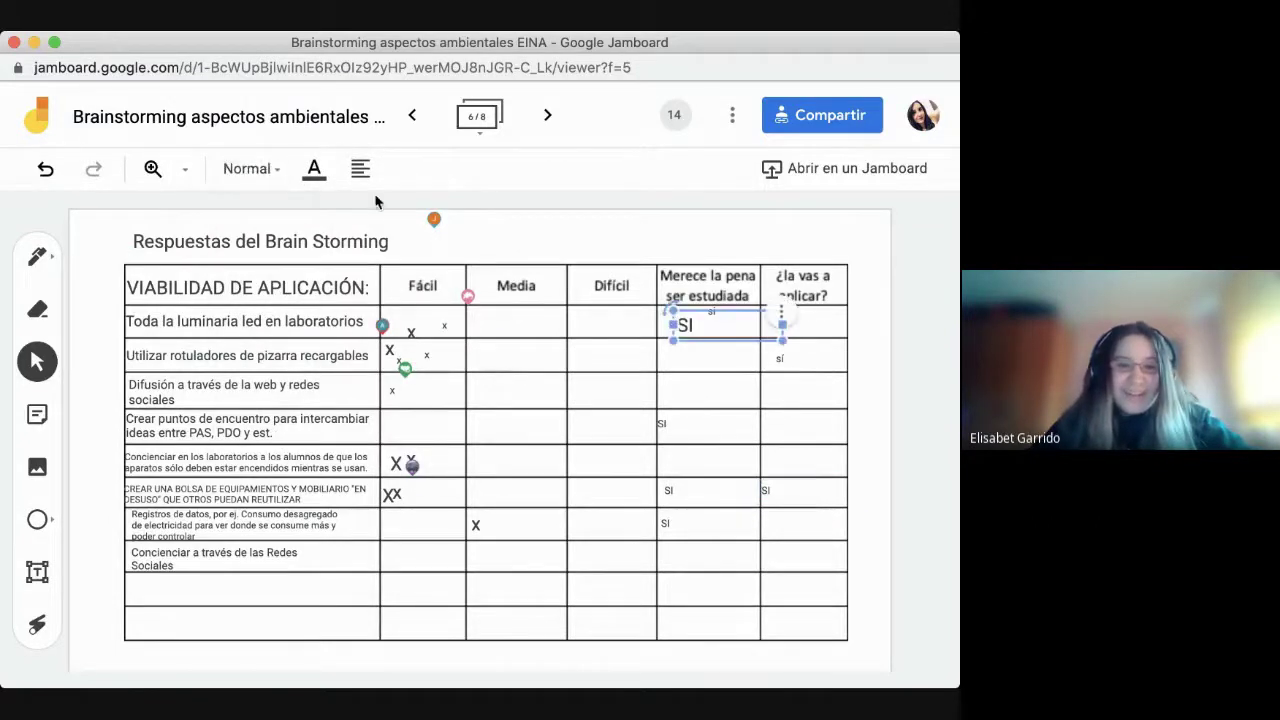
left_click(247, 169)
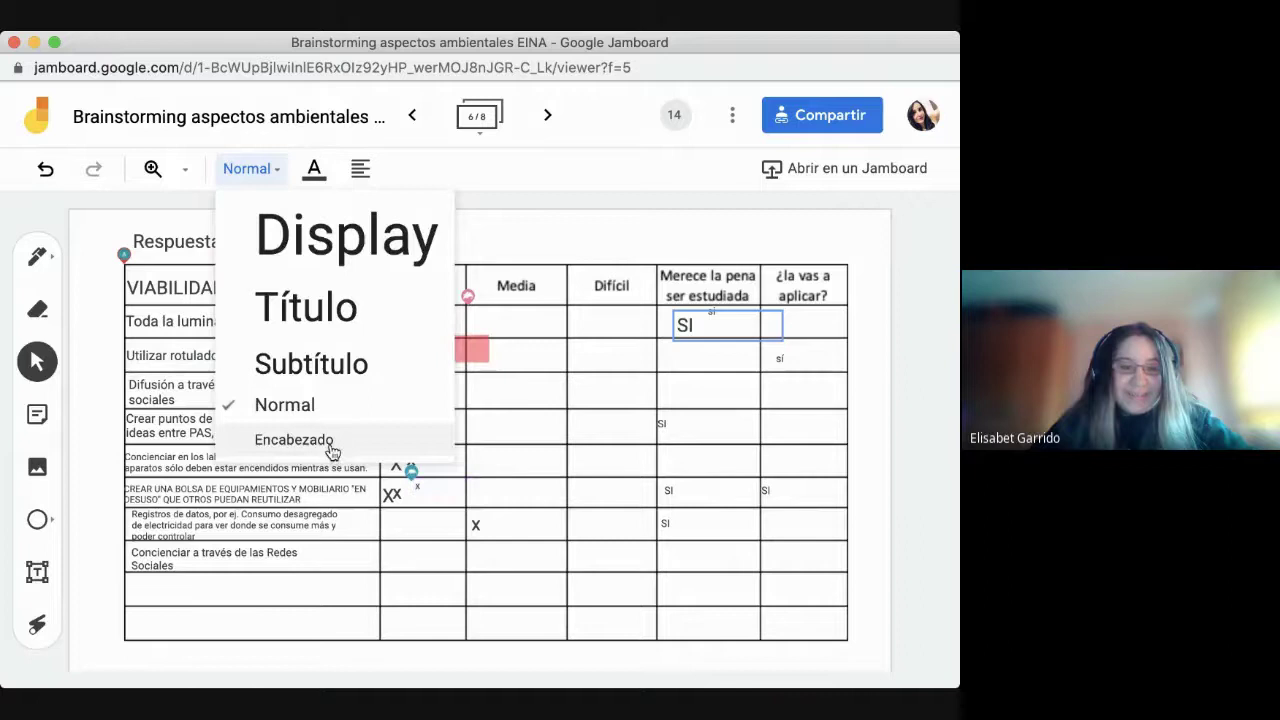
left_click(331, 449)
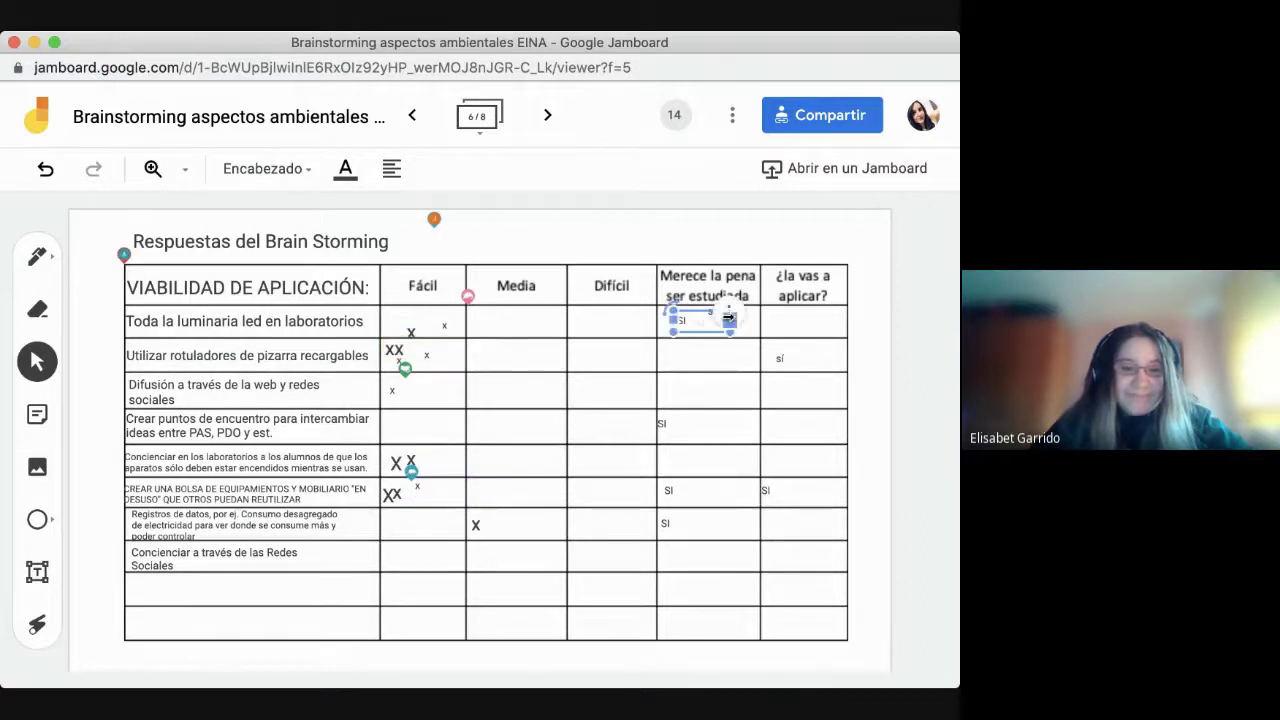
left_click_drag(729, 318, 701, 318)
left_click(595, 464)
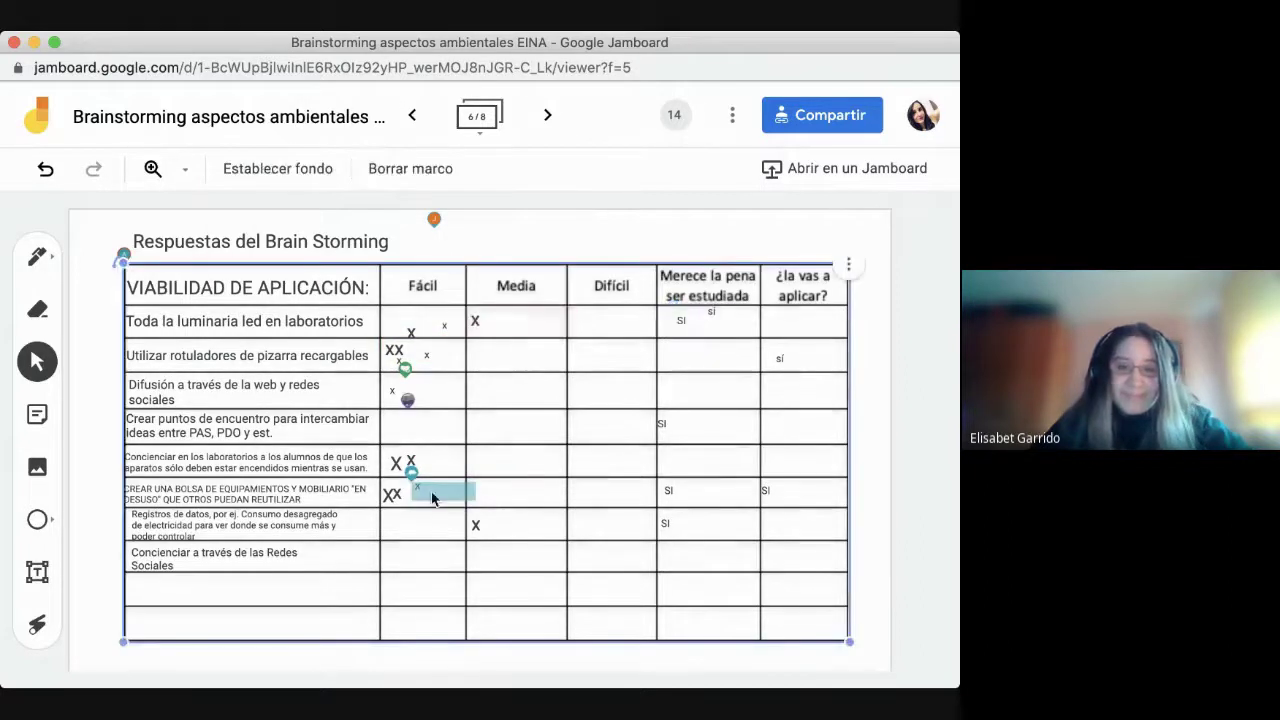
Step: Set the first Fácil X for Crear una bolsa de equipamientos to the Encabezado style and go back to the previous frame
left_click(433, 498)
left_click(249, 169)
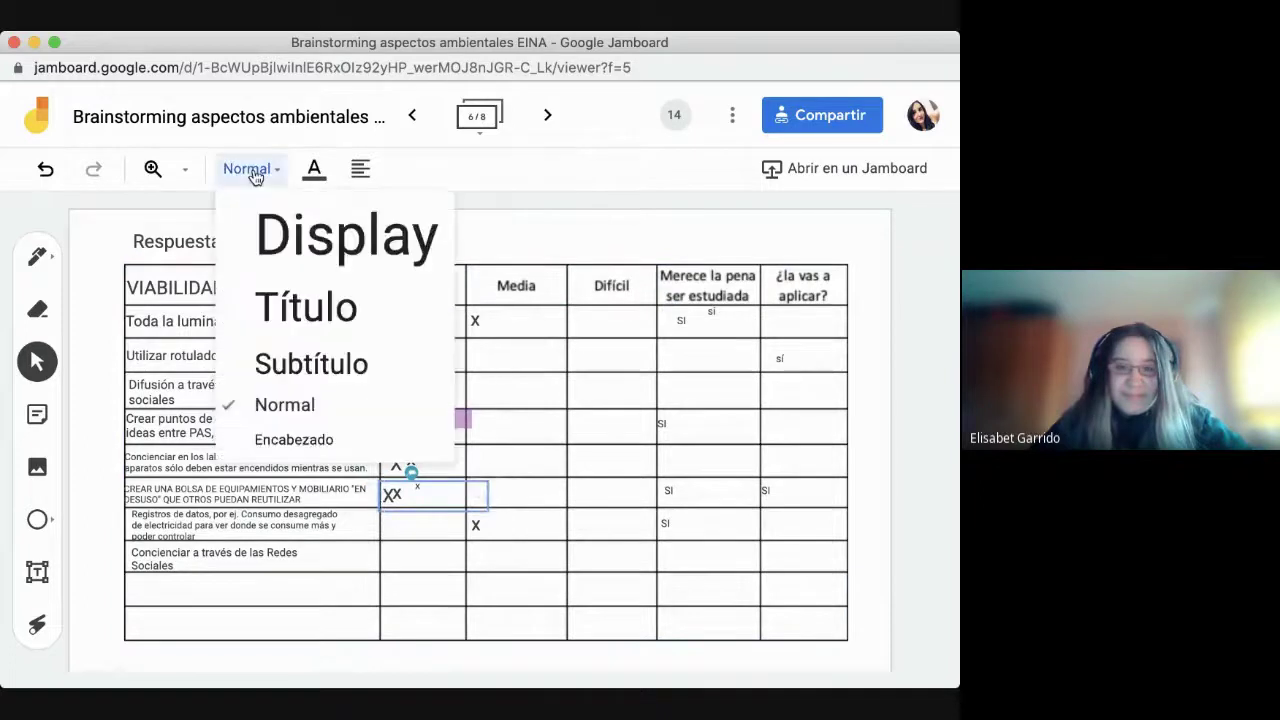
left_click(309, 440)
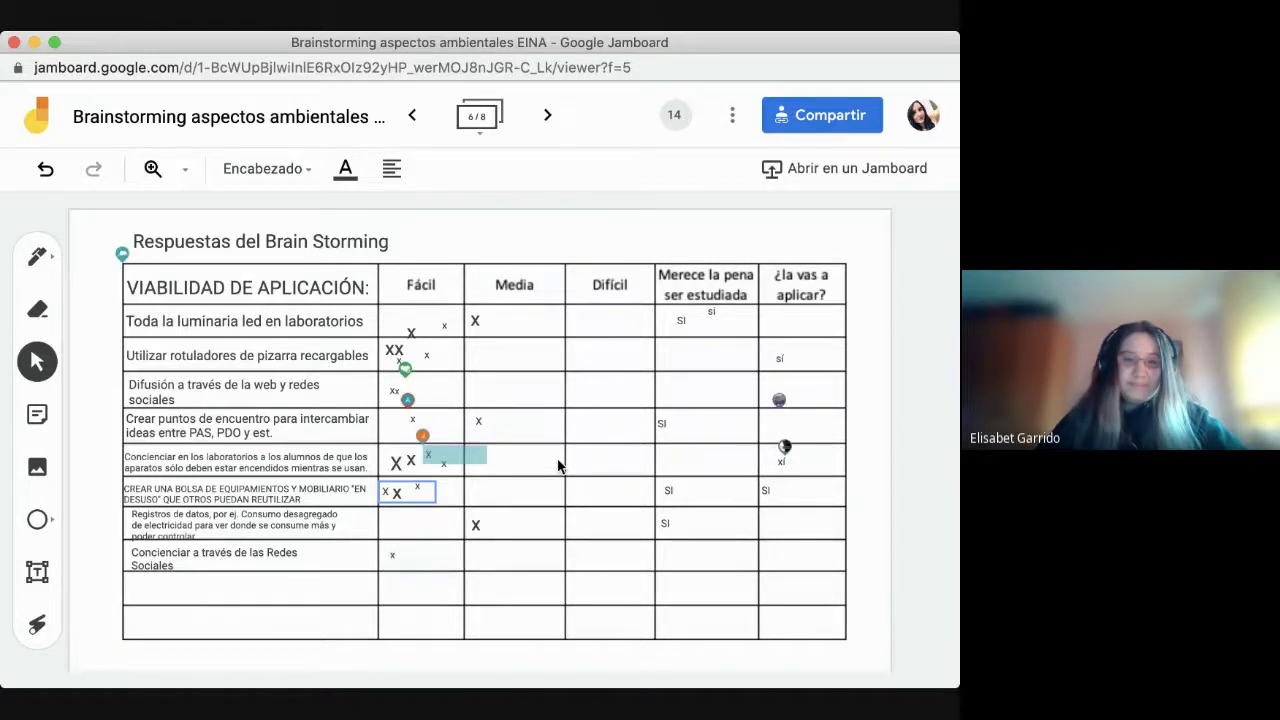
left_click(415, 125)
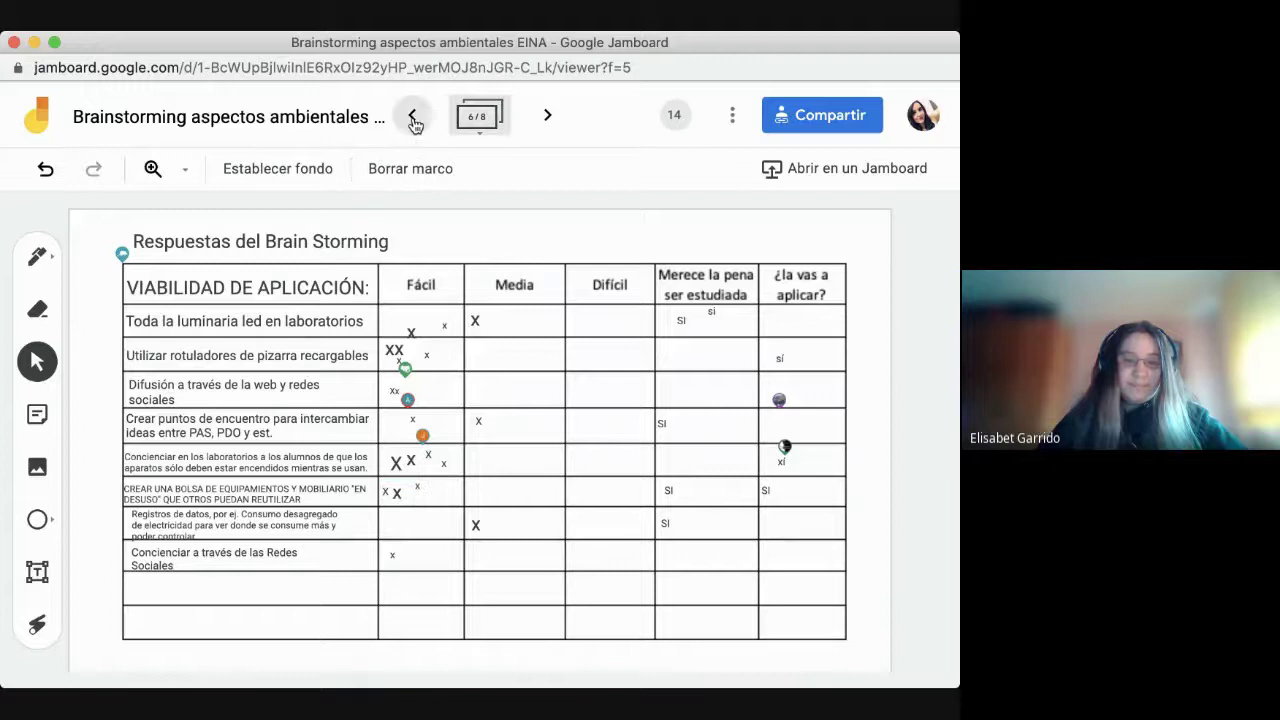